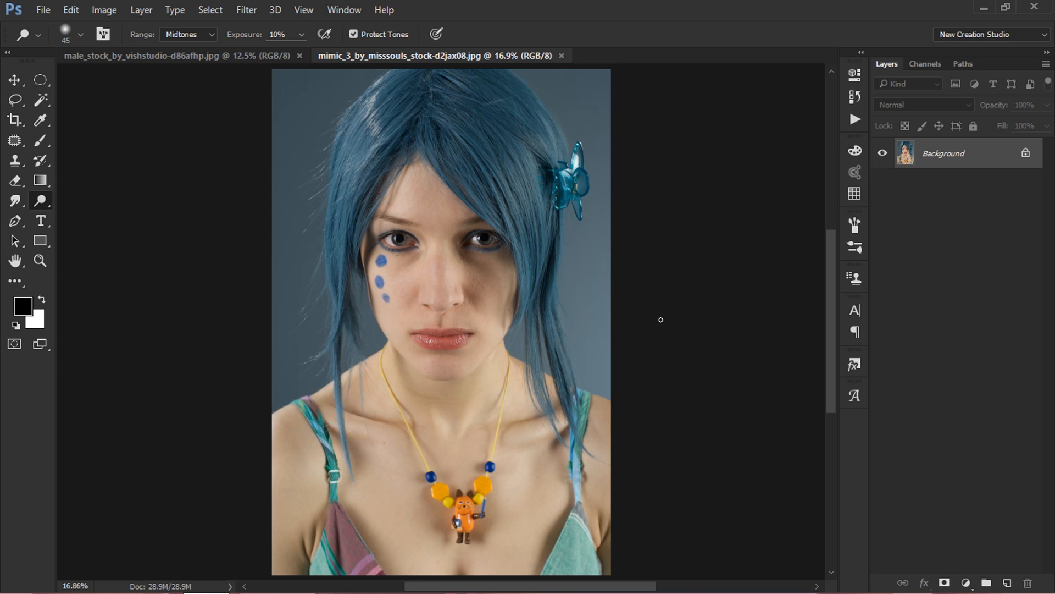
Duplicate the Background layer
{"action": "left_click_drag", "start_coordinate": [986, 155], "coordinate": [1007, 583]}
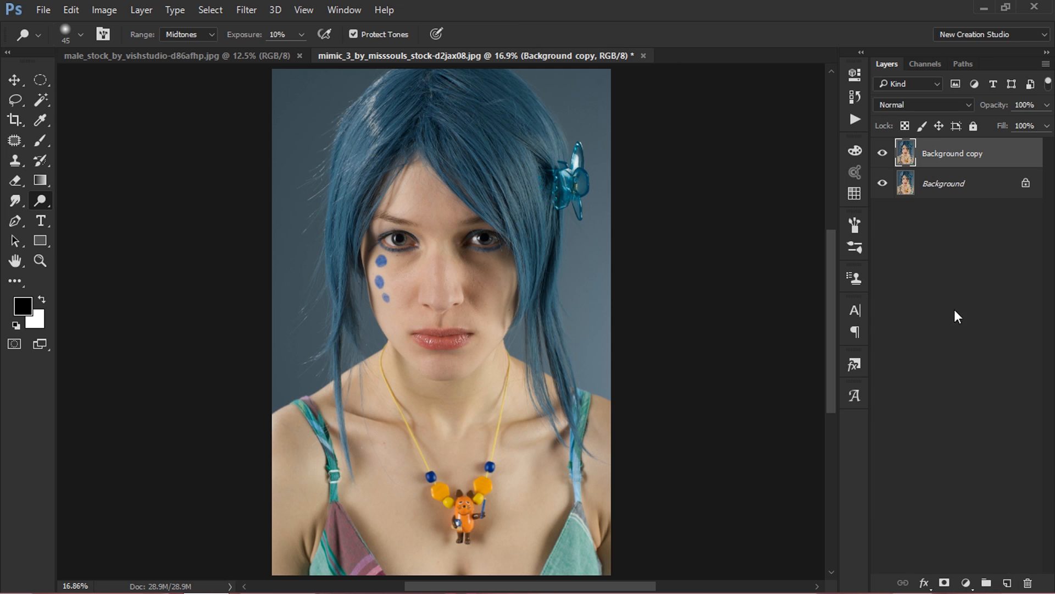
Compare the Red, Green and Blue channels individually, and duplicate the Blue channel
{"action": "left_click", "coordinate": [927, 65]}
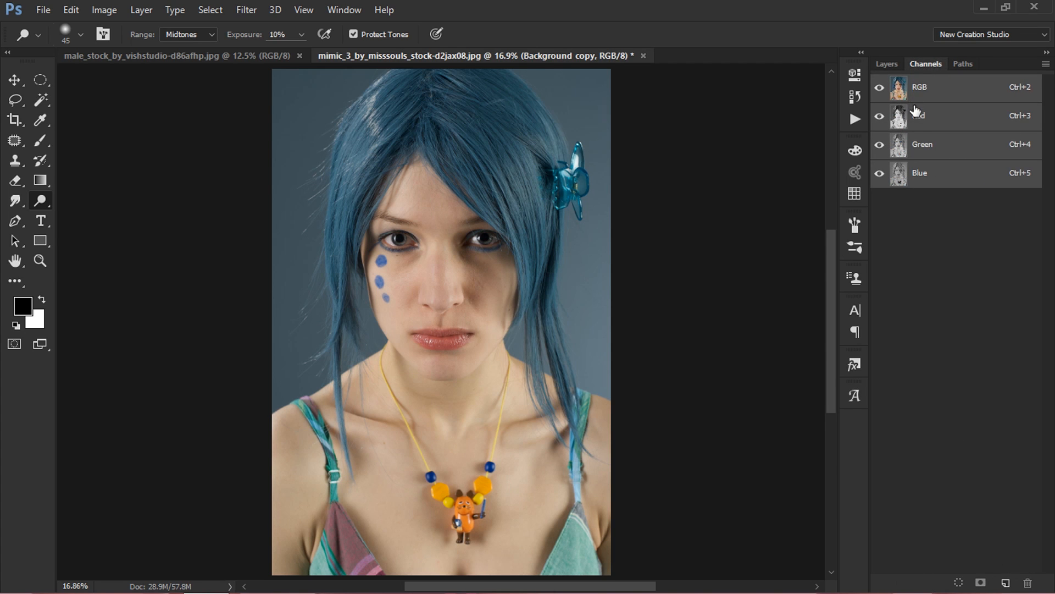
{"action": "left_click", "coordinate": [946, 115]}
{"action": "left_click", "coordinate": [952, 146]}
{"action": "left_click", "coordinate": [955, 174]}
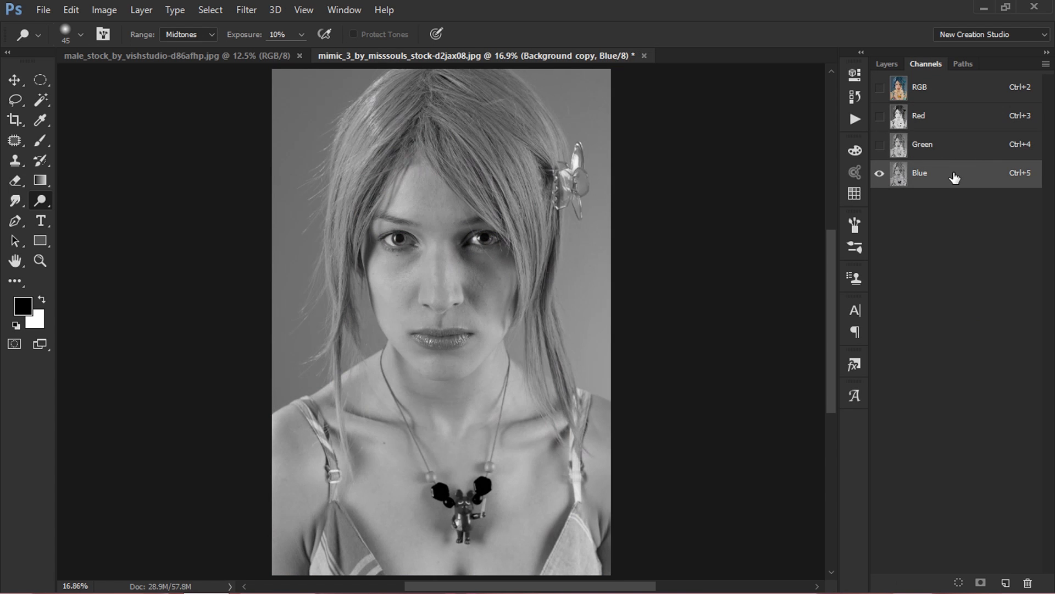
{"action": "left_click", "coordinate": [945, 94]}
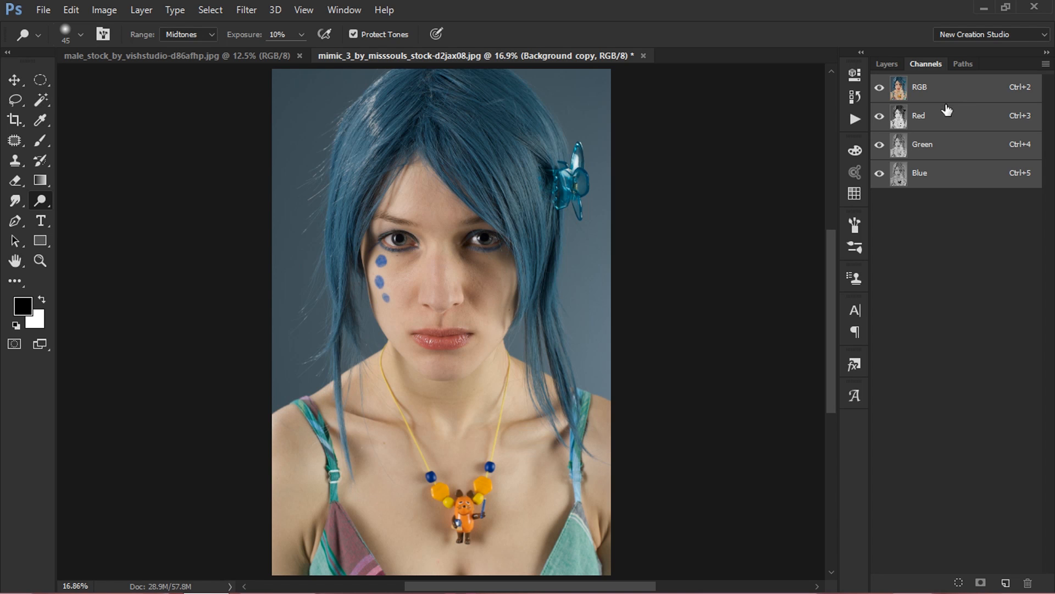
{"action": "left_click", "coordinate": [980, 180]}
{"action": "left_click_drag", "start_coordinate": [989, 176], "coordinate": [1008, 569]}
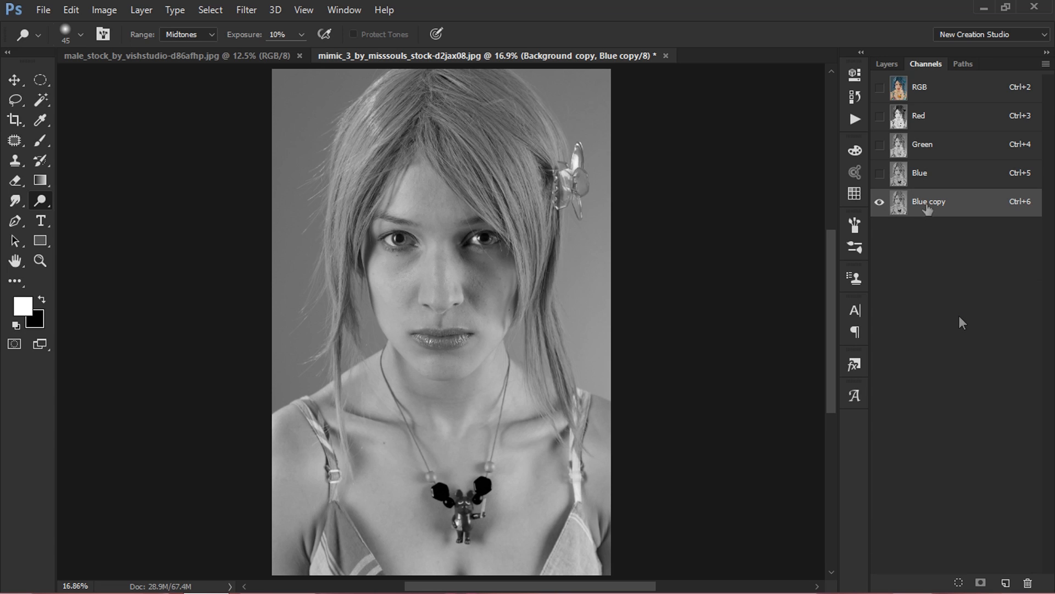
Start a Curves adjustment on the Blue copy channel, shaping an S-curve with a raised highlight point and a lowered midtone point
{"action": "left_click", "coordinate": [104, 10]}
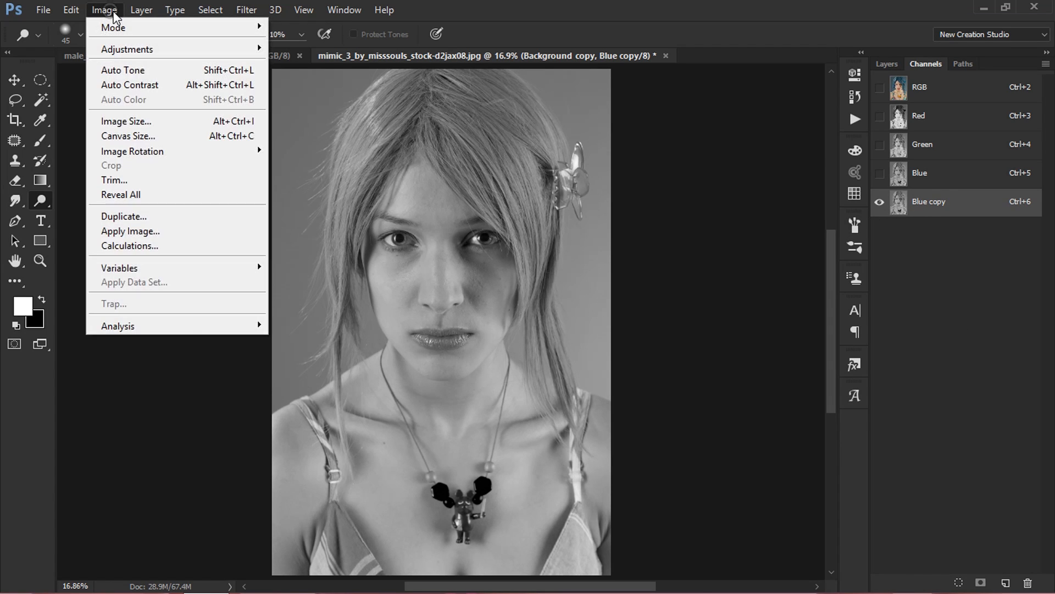
{"action": "mouse_move", "coordinate": [148, 49]}
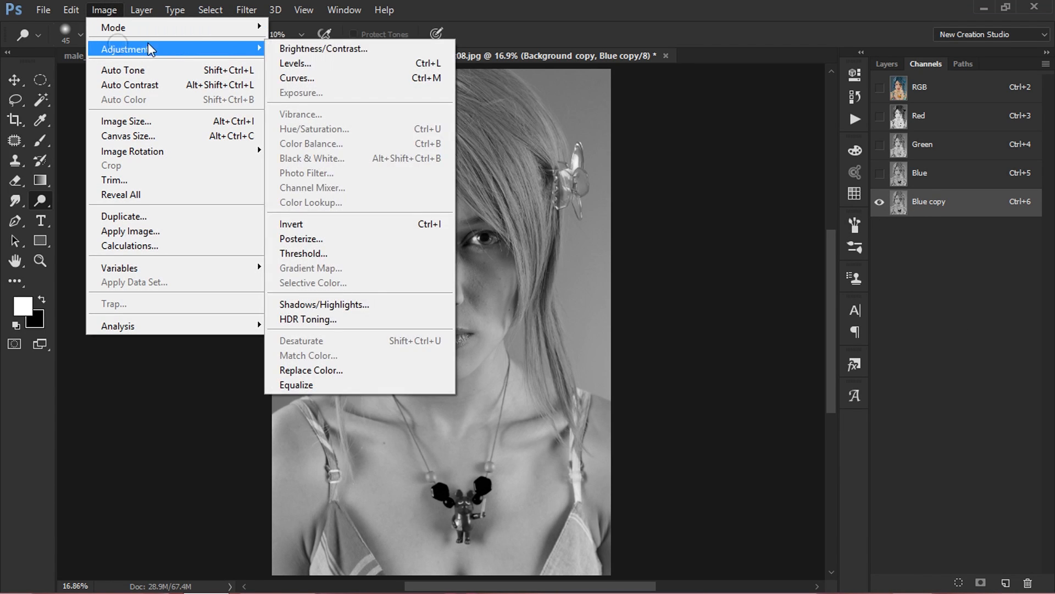
{"action": "left_click", "coordinate": [324, 77]}
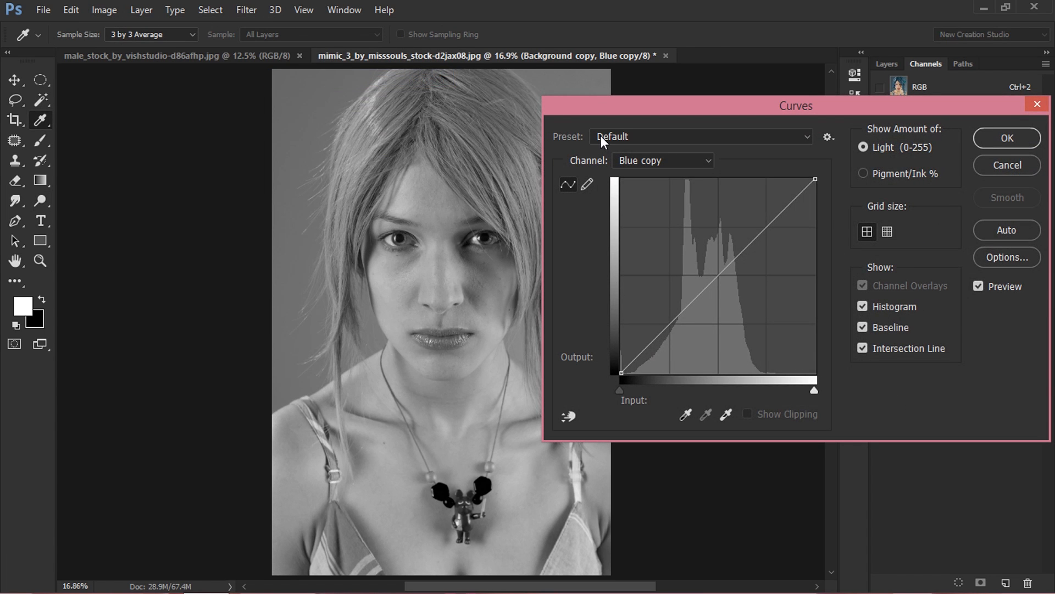
{"action": "left_click_drag", "start_coordinate": [765, 233], "coordinate": [752, 230]}
{"action": "left_click_drag", "start_coordinate": [733, 266], "coordinate": [730, 283]}
{"action": "left_click", "coordinate": [752, 230]}
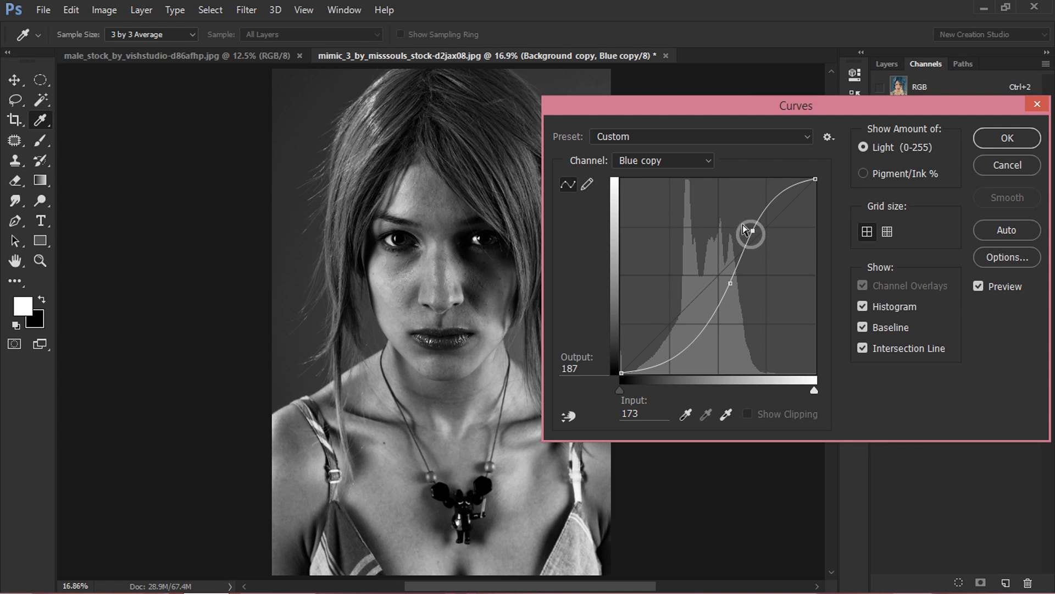
{"action": "left_click_drag", "start_coordinate": [753, 230], "coordinate": [750, 231]}
Try extra shadow points on the curve, keeping only the one at input 105, output 88
{"action": "mouse_move", "coordinate": [694, 336]}
{"action": "left_mouse_down"}
{"action": "mouse_move", "coordinate": [697, 317]}
{"action": "mouse_move", "coordinate": [669, 347]}
{"action": "mouse_move", "coordinate": [700, 319]}
{"action": "left_mouse_up"}
{"action": "left_click", "coordinate": [667, 344]}
{"action": "left_click_drag", "start_coordinate": [726, 285], "coordinate": [724, 285]}
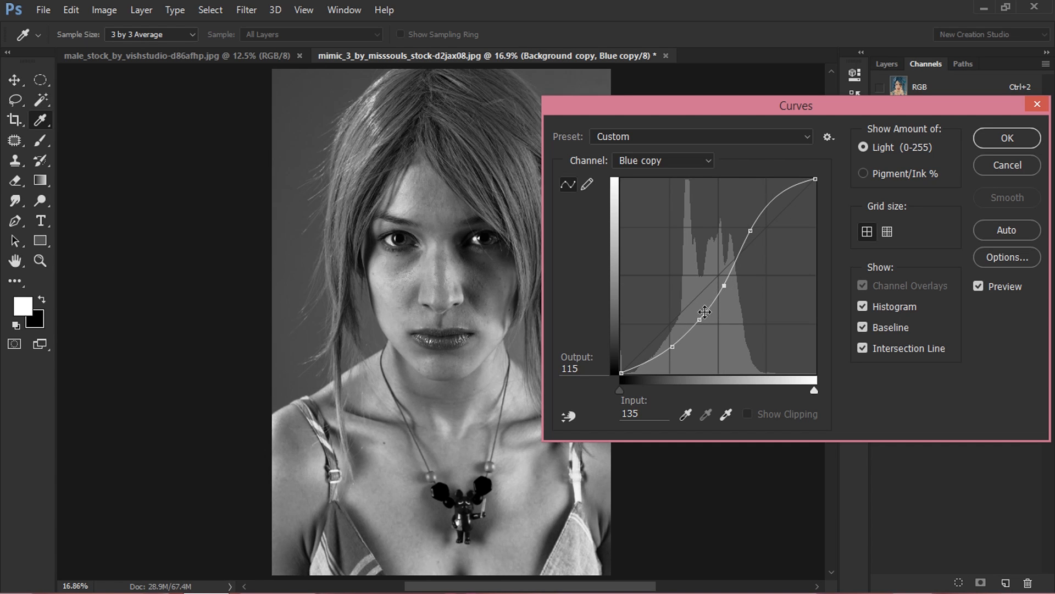
{"action": "mouse_move", "coordinate": [695, 318]}
{"action": "left_mouse_down"}
{"action": "mouse_move", "coordinate": [727, 295]}
{"action": "mouse_move", "coordinate": [700, 306]}
{"action": "left_mouse_up"}
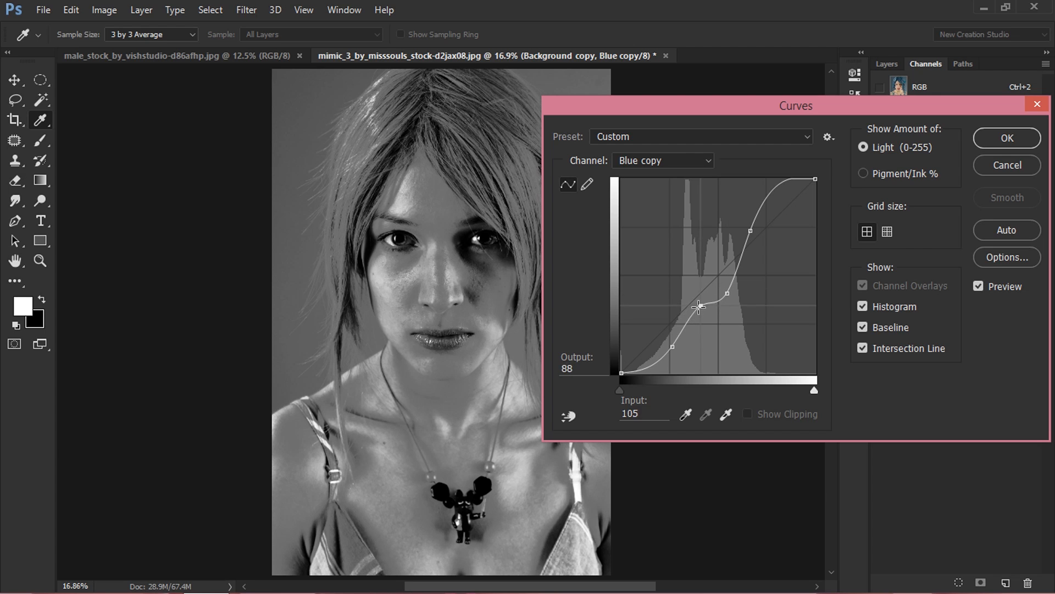
{"action": "left_click_drag", "start_coordinate": [673, 347], "coordinate": [717, 383]}
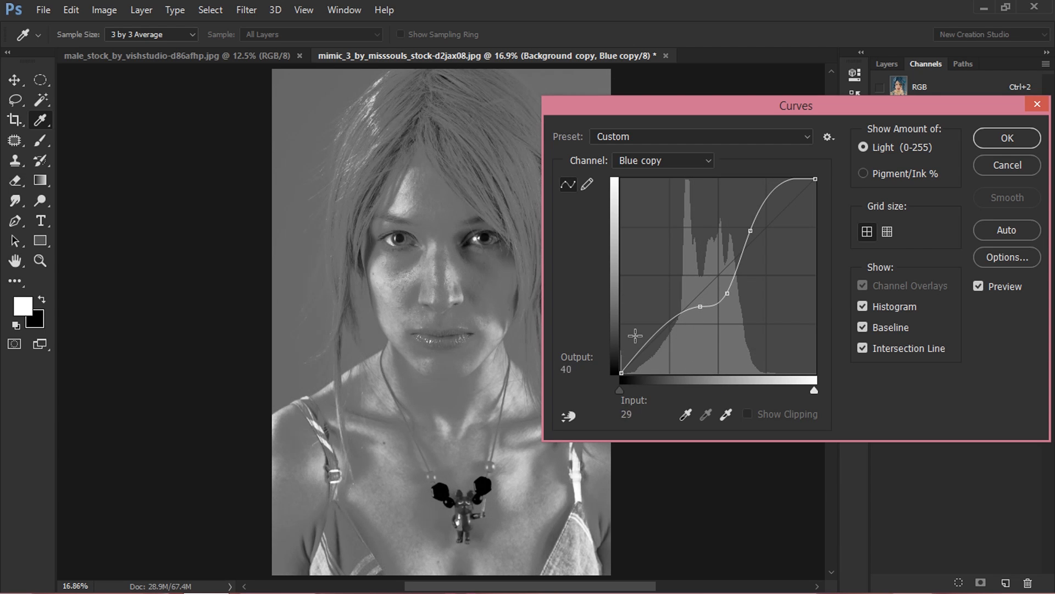
{"action": "left_click_drag", "start_coordinate": [648, 342], "coordinate": [708, 382]}
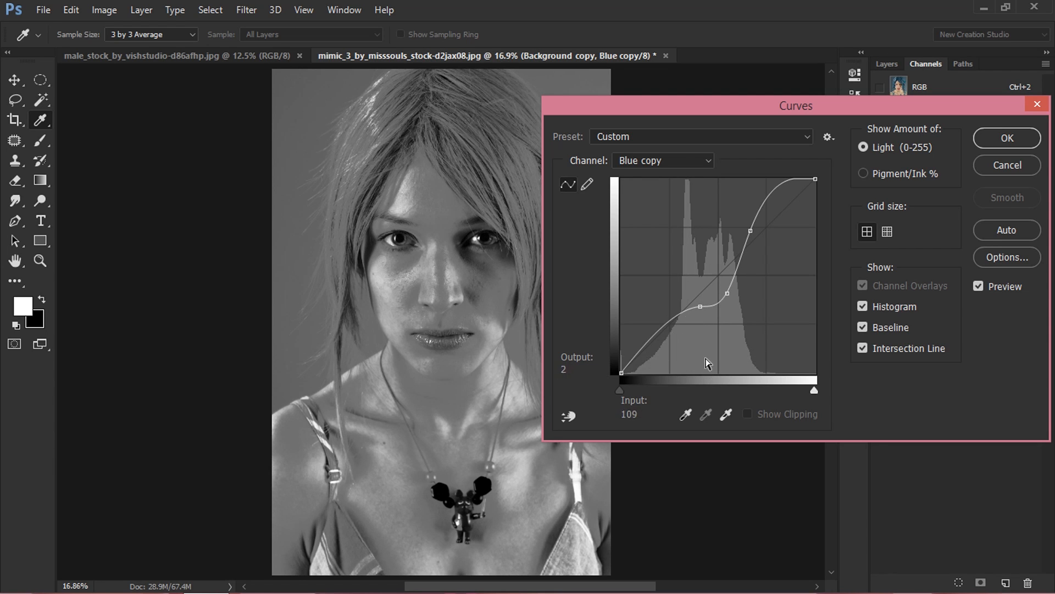
Refine the curve points to input 70/output 51, input 132/output 119 and input 170/output 202, and apply the adjustment
{"action": "left_click_drag", "start_coordinate": [700, 309], "coordinate": [668, 326]}
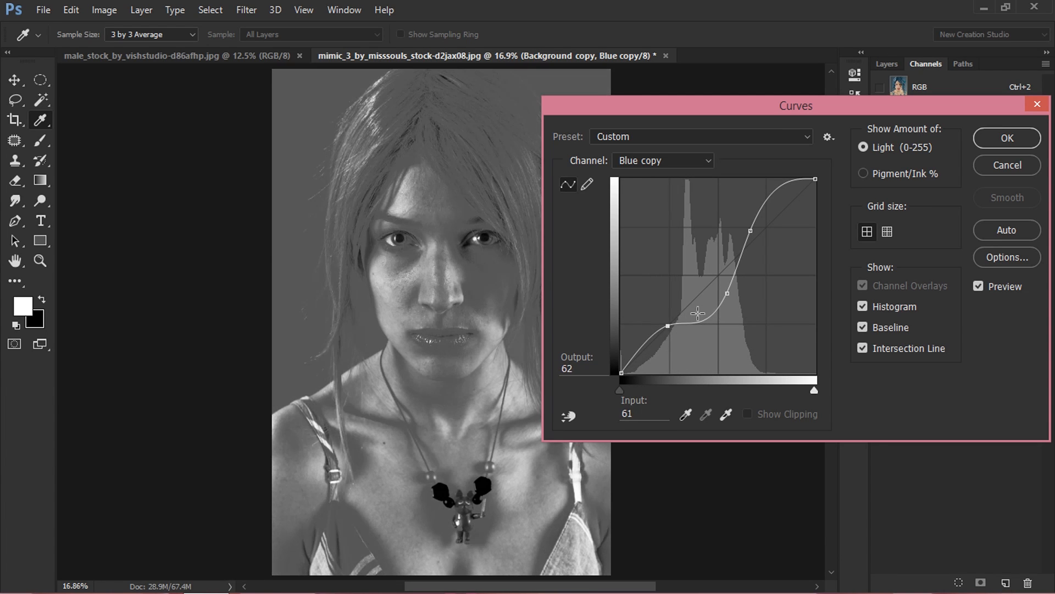
{"action": "left_click_drag", "start_coordinate": [727, 294], "coordinate": [725, 286]}
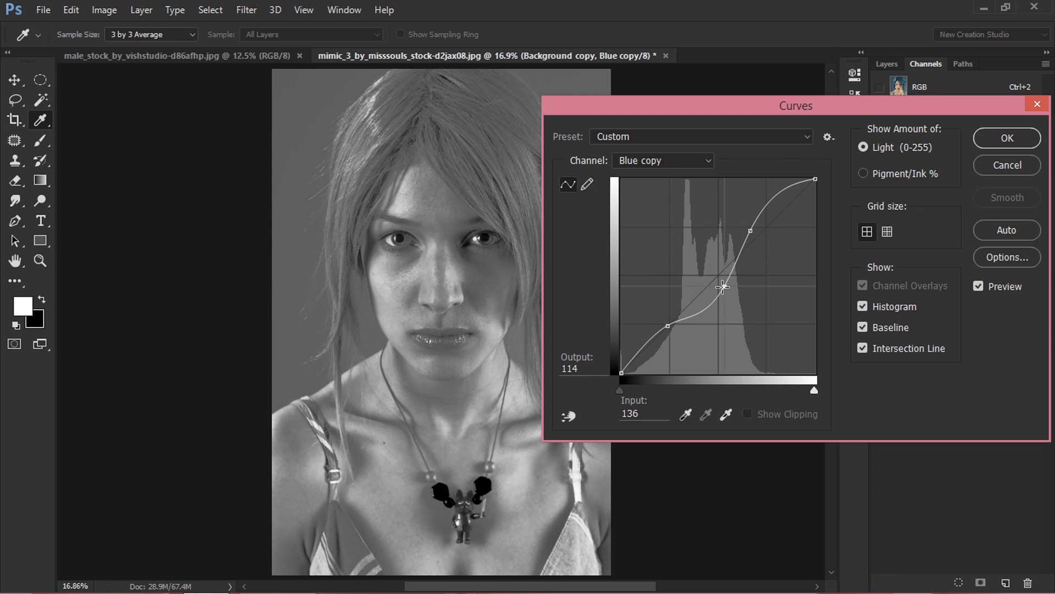
{"action": "left_click_drag", "start_coordinate": [751, 232], "coordinate": [750, 219]}
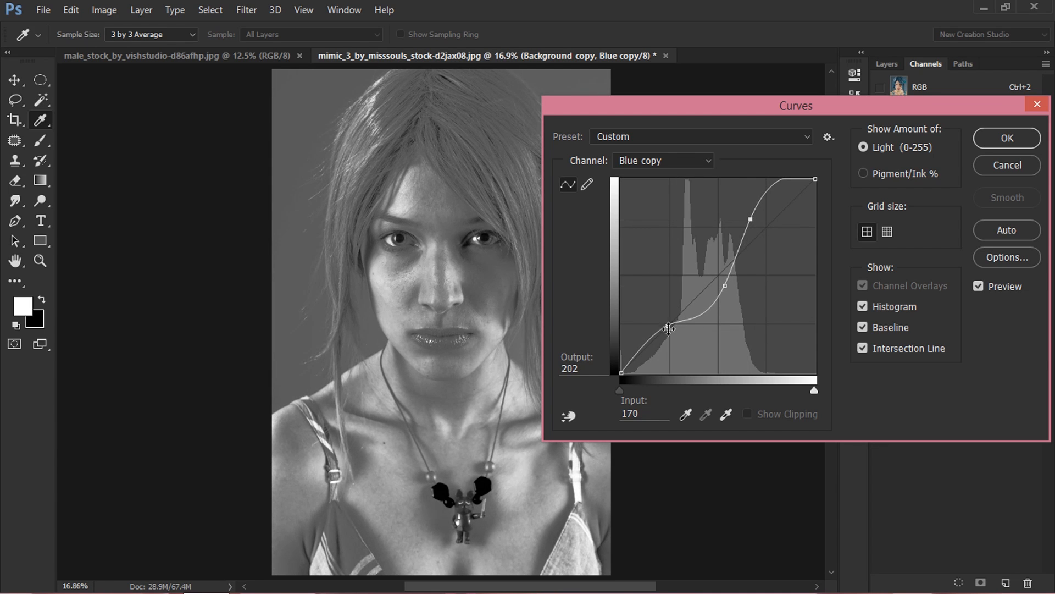
{"action": "left_click_drag", "start_coordinate": [668, 326], "coordinate": [675, 335]}
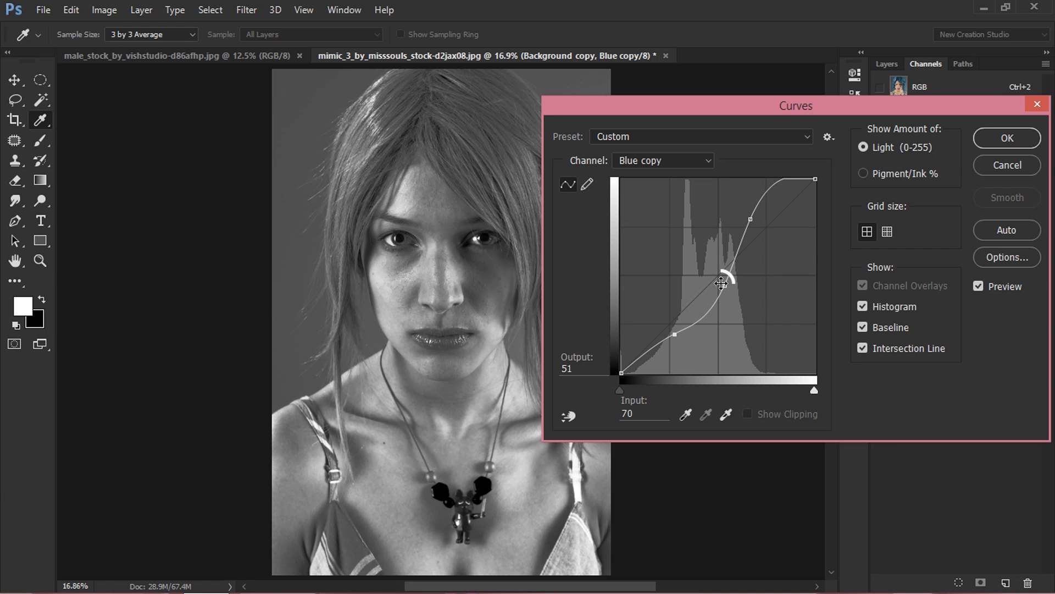
{"action": "left_click_drag", "start_coordinate": [725, 285], "coordinate": [723, 286]}
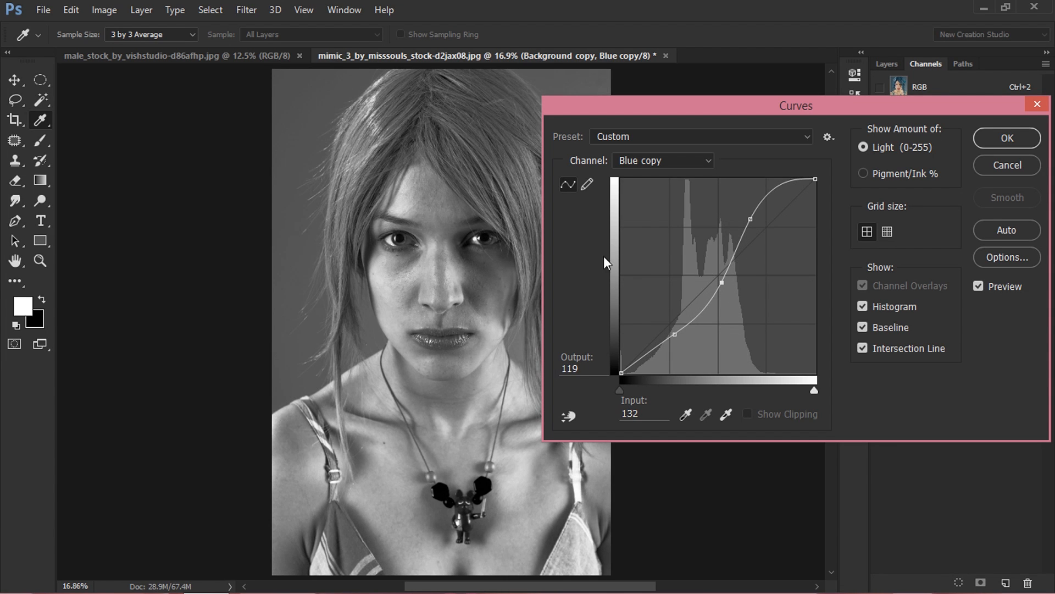
{"action": "left_click", "coordinate": [979, 286]}
{"action": "left_click", "coordinate": [979, 286]}
{"action": "left_click", "coordinate": [1002, 142]}
{"action": "key", "text": "o"}
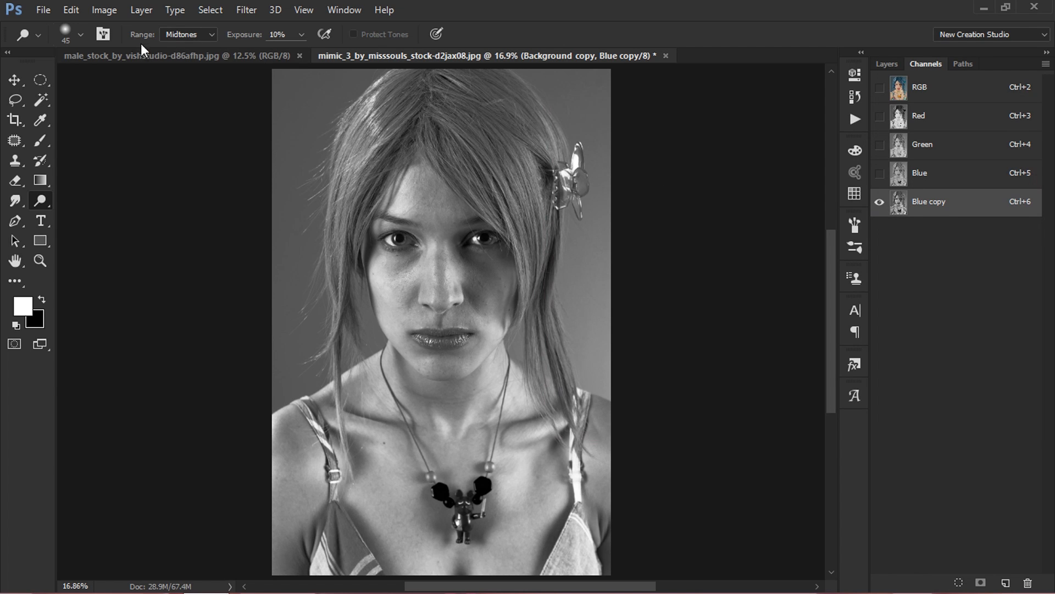
Start a Shadows/Highlights adjustment on the Blue copy channel with shadows amount 0%, tone 0% and radius 2500 px
{"action": "left_click", "coordinate": [113, 9]}
{"action": "mouse_move", "coordinate": [141, 49]}
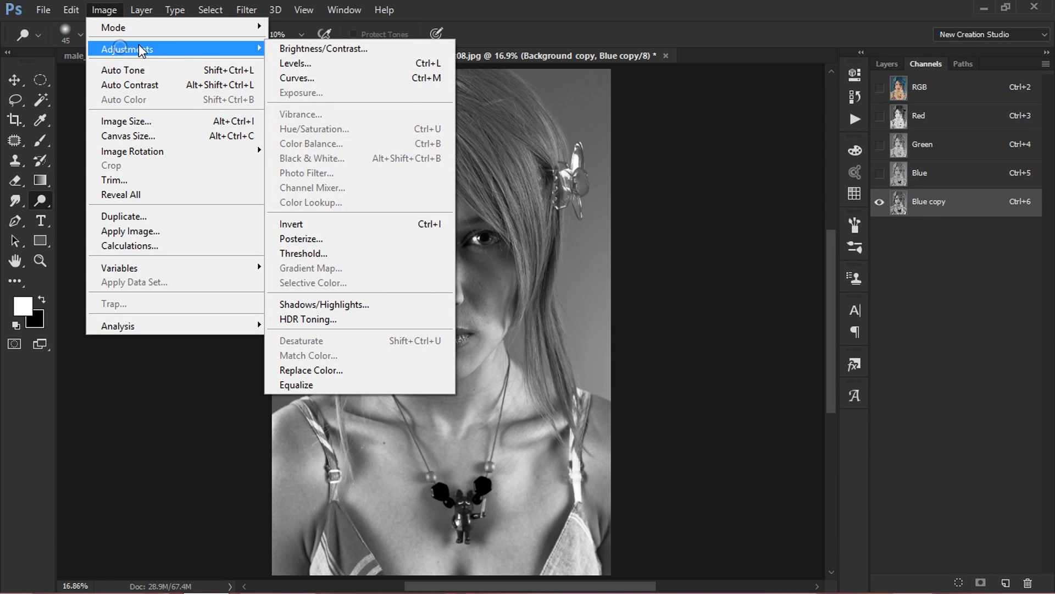
{"action": "left_click", "coordinate": [321, 306]}
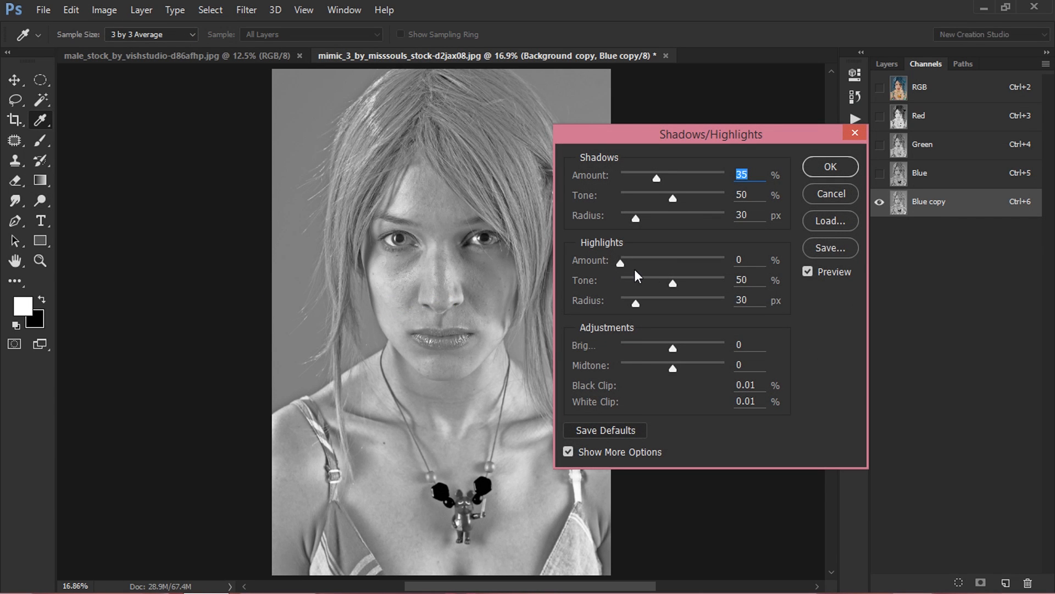
{"action": "left_click_drag", "start_coordinate": [653, 178], "coordinate": [599, 178]}
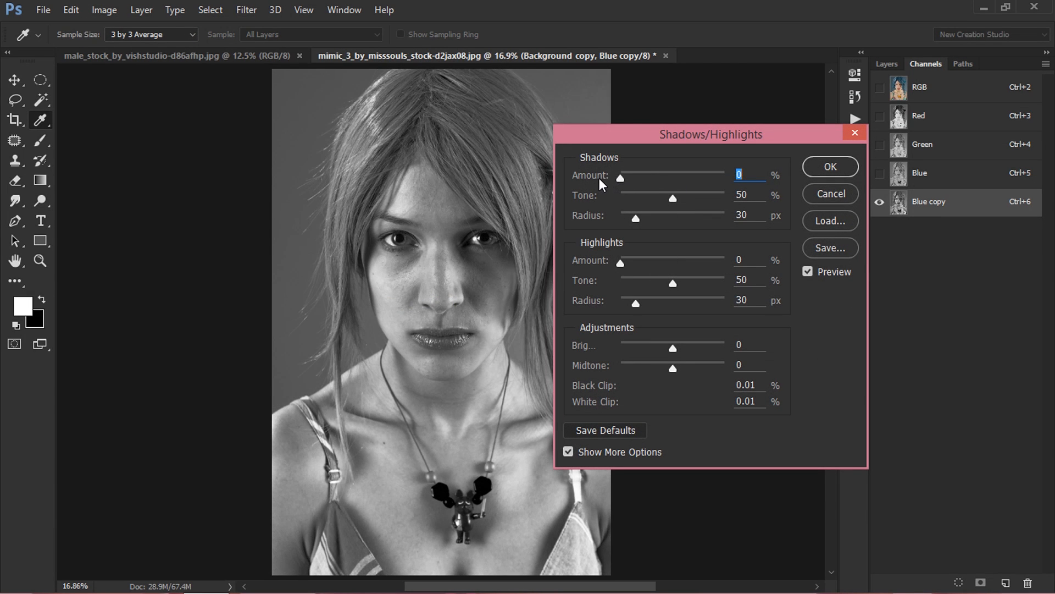
{"action": "left_click_drag", "start_coordinate": [668, 196], "coordinate": [746, 202]}
{"action": "left_click_drag", "start_coordinate": [655, 216], "coordinate": [724, 215]}
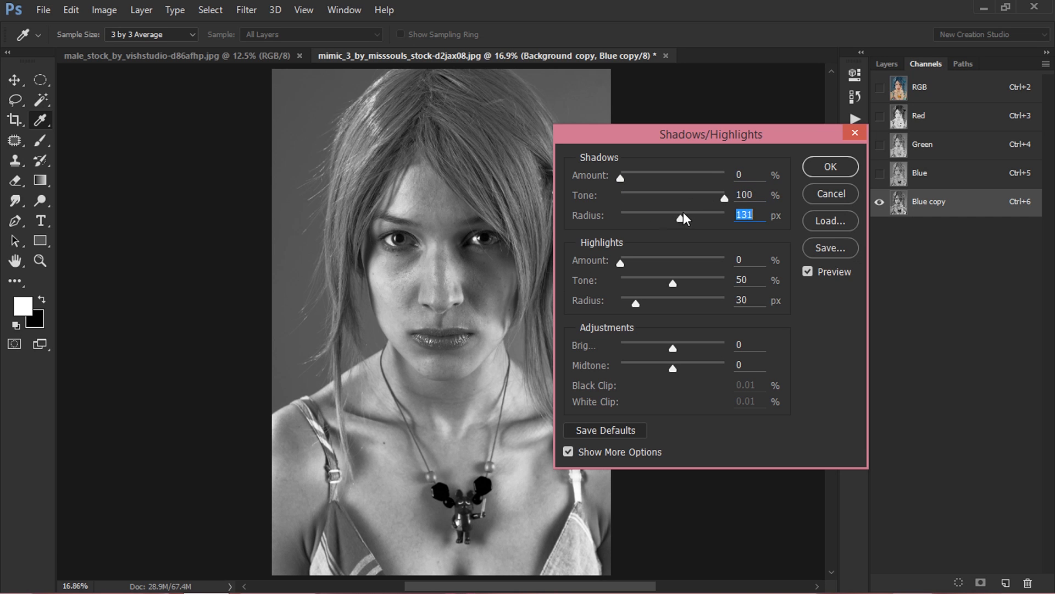
{"action": "left_click_drag", "start_coordinate": [624, 177], "coordinate": [726, 215]}
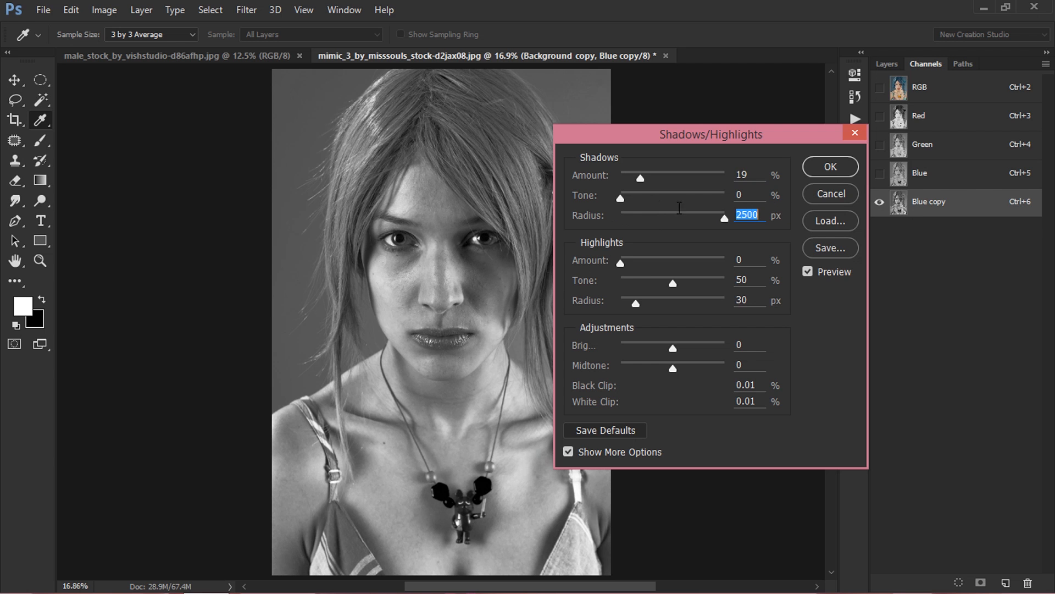
{"action": "left_click_drag", "start_coordinate": [643, 176], "coordinate": [575, 175]}
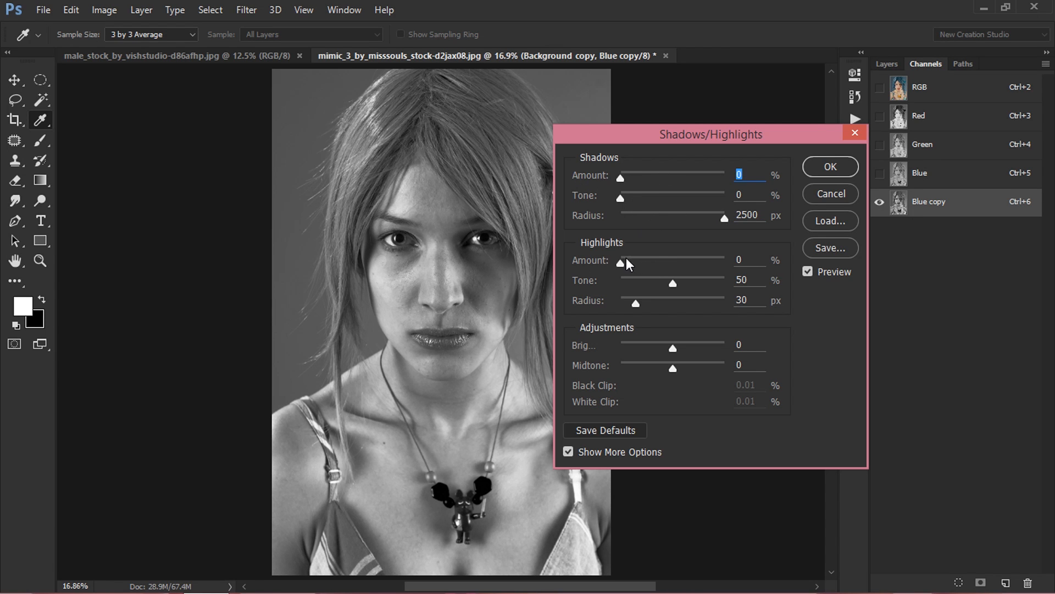
Set the highlights to amount 6%, tone 83% and radius 24 px
{"action": "mouse_move", "coordinate": [626, 263]}
{"action": "left_mouse_down"}
{"action": "mouse_move", "coordinate": [730, 273]}
{"action": "mouse_move", "coordinate": [628, 262]}
{"action": "left_mouse_up"}
{"action": "left_click_drag", "start_coordinate": [706, 277], "coordinate": [708, 282]}
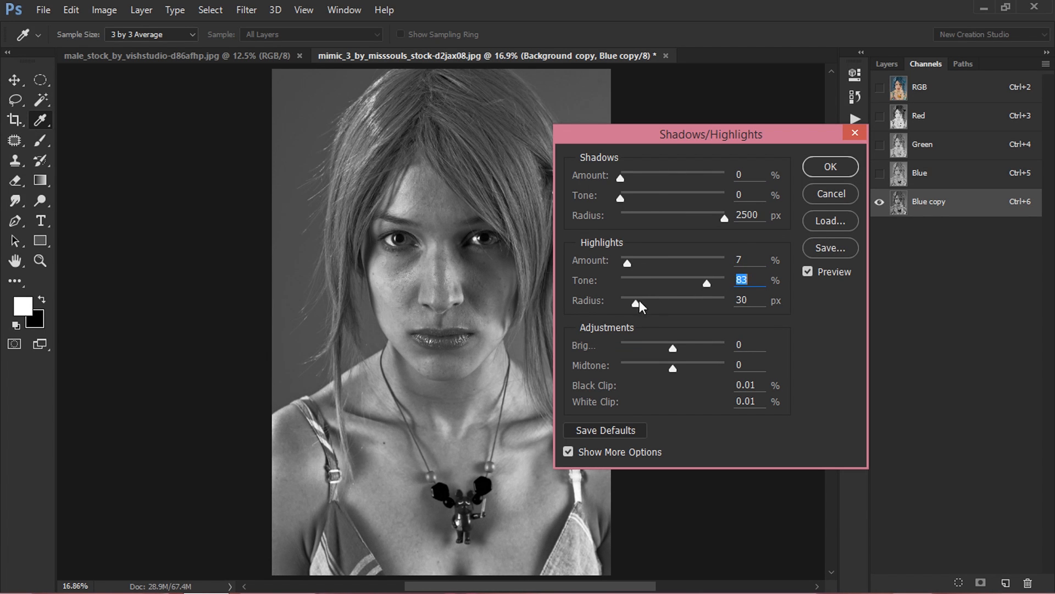
{"action": "left_click_drag", "start_coordinate": [639, 300], "coordinate": [669, 298]}
{"action": "left_click_drag", "start_coordinate": [636, 265], "coordinate": [627, 269]}
Set brightness to -30 and midtone to +11, and apply the Shadows/Highlights adjustment
{"action": "left_click_drag", "start_coordinate": [671, 345], "coordinate": [681, 367]}
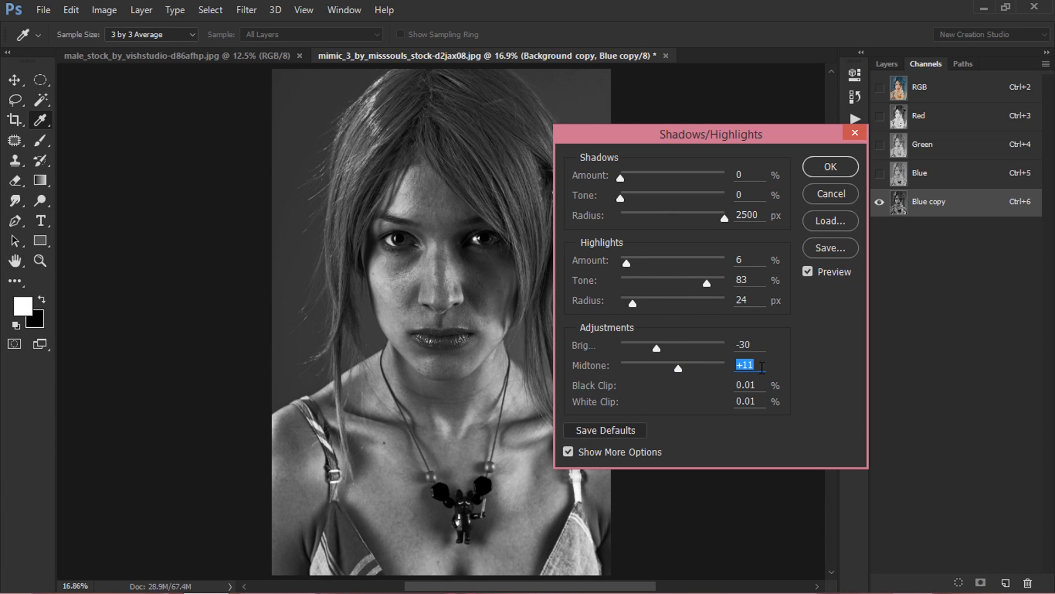
{"action": "left_click", "coordinate": [828, 167]}
{"action": "key", "text": "o"}
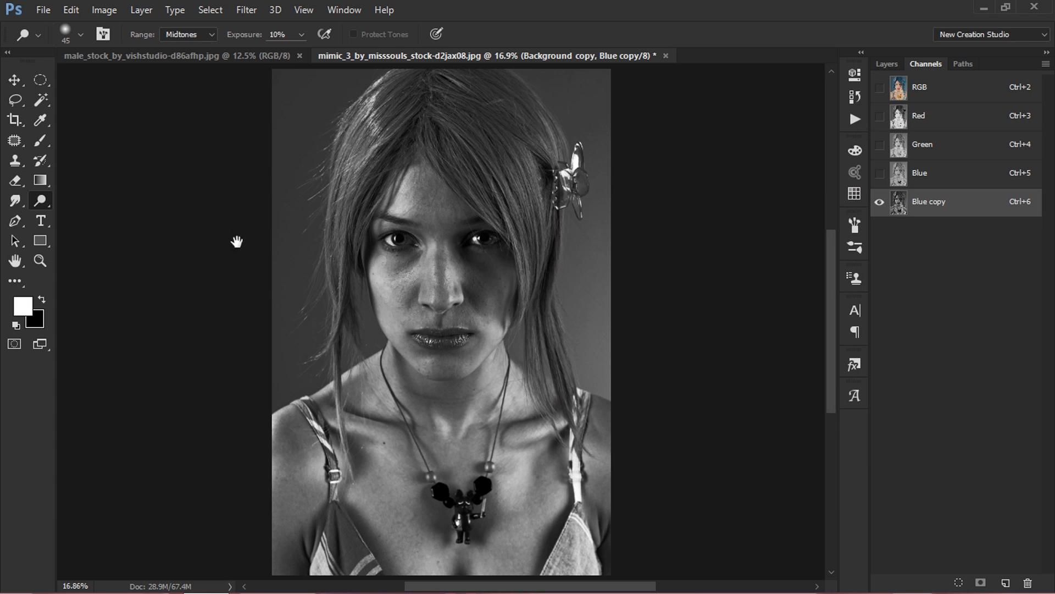
Activate the Brush tool with 10% opacity and 20% flow
{"action": "left_click", "coordinate": [41, 142]}
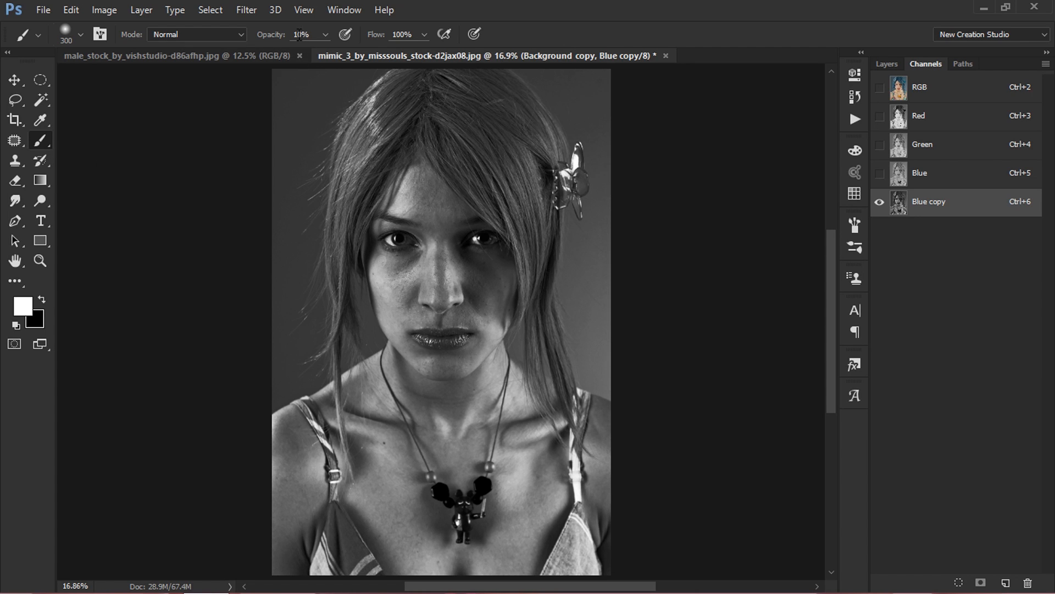
{"action": "left_click_drag", "start_coordinate": [301, 34], "coordinate": [258, 53]}
{"action": "left_click_drag", "start_coordinate": [404, 34], "coordinate": [367, 44]}
{"action": "type", "text": "20"}
{"action": "key", "text": "Return"}
Reduce the brush size and paint soft white highlights along the bridge of the nose
{"action": "left_click_drag", "start_coordinate": [441, 246], "coordinate": [490, 325]}
{"action": "key", "text": "["}
{"action": "key", "text": "["}
{"action": "key", "text": "["}
{"action": "key", "text": "["}
{"action": "key", "text": "["}
{"action": "key", "text": "["}
{"action": "key", "text": "["}
{"action": "key", "text": "["}
{"action": "key", "text": "["}
{"action": "key", "text": "["}
{"action": "key", "text": "["}
{"action": "key", "text": "["}
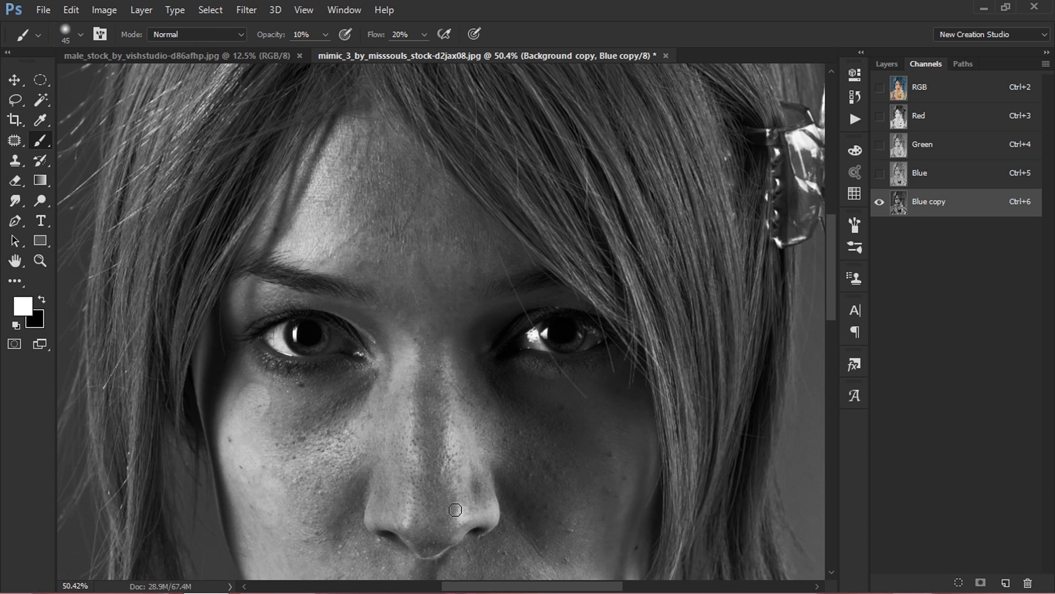
{"action": "key", "text": "]"}
{"action": "key", "text": "]"}
{"action": "mouse_move", "coordinate": [455, 510]}
{"action": "left_mouse_down"}
{"action": "mouse_move", "coordinate": [451, 448]}
{"action": "mouse_move", "coordinate": [457, 505]}
{"action": "mouse_move", "coordinate": [396, 410]}
{"action": "mouse_move", "coordinate": [412, 419]}
{"action": "mouse_move", "coordinate": [411, 448]}
{"action": "left_mouse_up"}
Reduce the brush to 35 px and lighten the side and tip of the nose
{"action": "key", "text": "["}
{"action": "key", "text": "["}
{"action": "key", "text": "["}
{"action": "key", "text": "["}
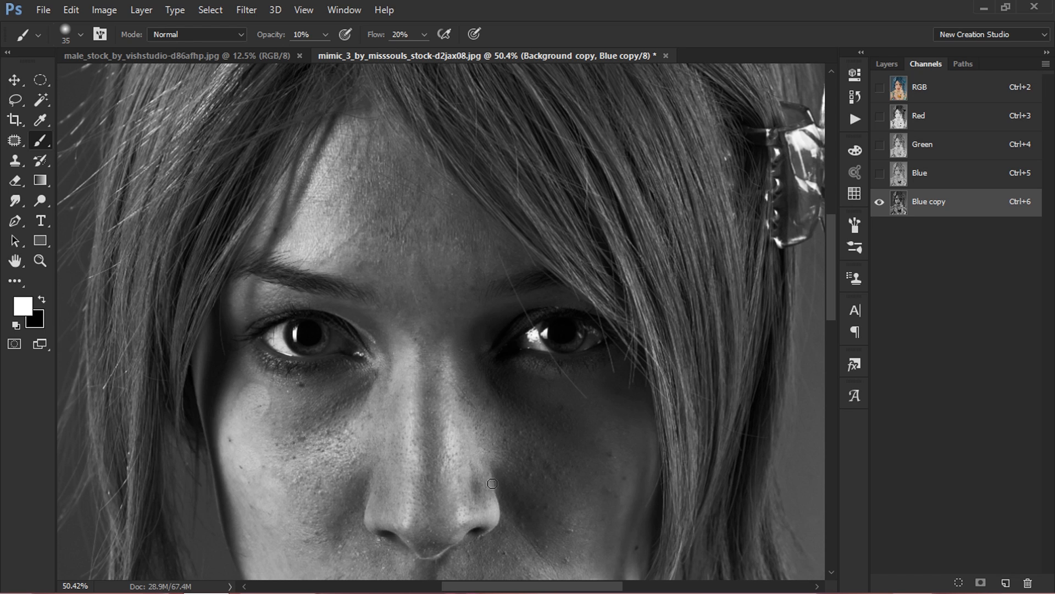
{"action": "left_click_drag", "start_coordinate": [484, 451], "coordinate": [495, 292]}
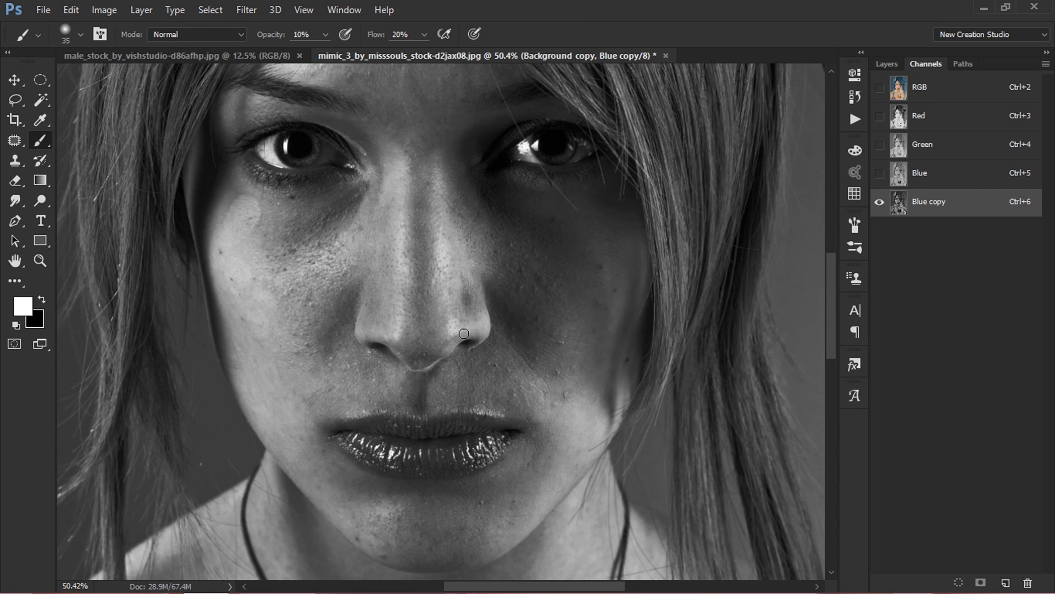
Enlarge the brush to 90 px and paint white highlights on the forehead and the brighter cheek below the eye
{"action": "left_click_drag", "start_coordinate": [382, 88], "coordinate": [410, 312]}
{"action": "key", "text": "]"}
{"action": "key", "text": "]"}
{"action": "key", "text": "]"}
{"action": "key", "text": "]"}
{"action": "key", "text": "]"}
{"action": "key", "text": "]"}
{"action": "key", "text": "]"}
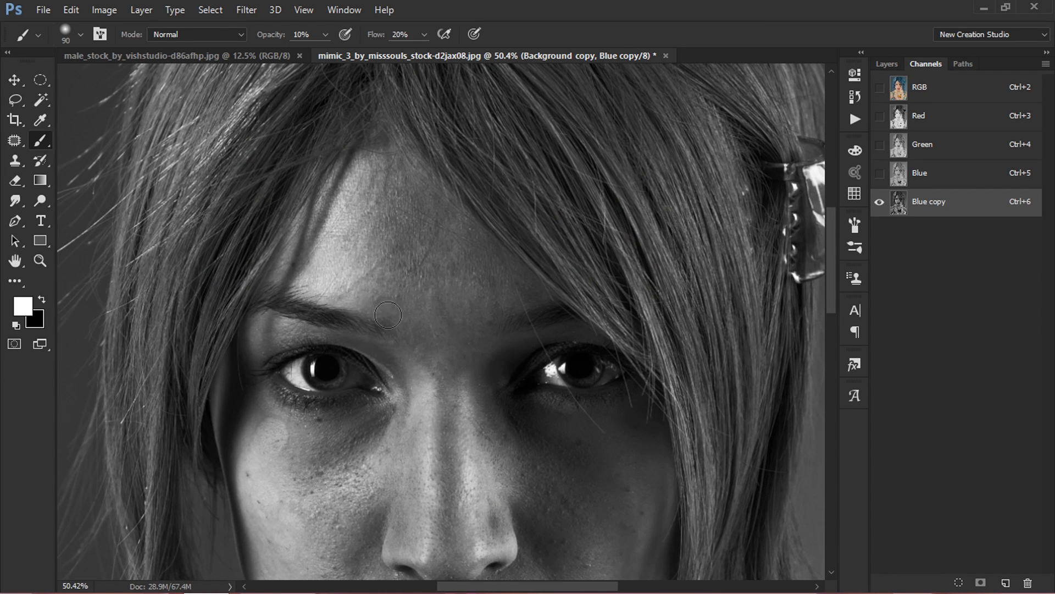
{"action": "mouse_move", "coordinate": [371, 177]}
{"action": "left_mouse_down"}
{"action": "mouse_move", "coordinate": [344, 278]}
{"action": "mouse_move", "coordinate": [362, 268]}
{"action": "mouse_move", "coordinate": [334, 285]}
{"action": "left_mouse_up"}
{"action": "left_click_drag", "start_coordinate": [376, 401], "coordinate": [368, 221]}
{"action": "mouse_move", "coordinate": [376, 308]}
{"action": "left_mouse_down"}
{"action": "mouse_move", "coordinate": [320, 363]}
{"action": "mouse_move", "coordinate": [341, 281]}
{"action": "mouse_move", "coordinate": [302, 319]}
{"action": "mouse_move", "coordinate": [335, 341]}
{"action": "left_mouse_up"}
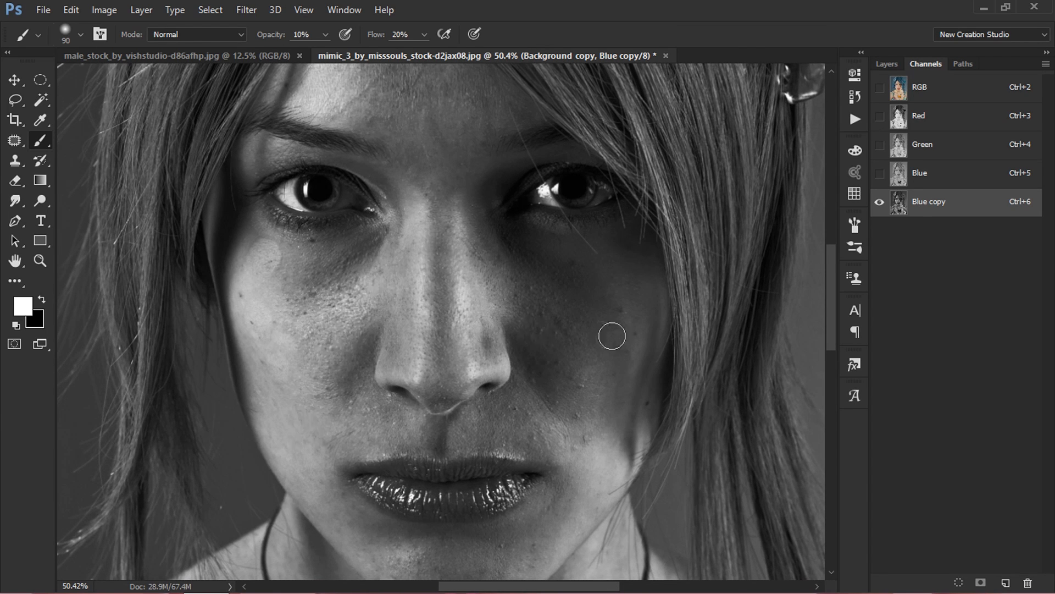
Lighten the shaded side of the face, then reduce the brush to 30 px and highlight the edge of the upper lip
{"action": "left_click_drag", "start_coordinate": [612, 336], "coordinate": [574, 142]}
{"action": "mouse_move", "coordinate": [397, 362]}
{"action": "left_mouse_down"}
{"action": "mouse_move", "coordinate": [464, 372]}
{"action": "mouse_move", "coordinate": [482, 403]}
{"action": "mouse_move", "coordinate": [416, 301]}
{"action": "left_mouse_up"}
{"action": "key", "text": "bracketleft"}
{"action": "key", "text": "bracketleft"}
{"action": "key", "text": "bracketleft"}
{"action": "key", "text": "bracketleft"}
{"action": "key", "text": "bracketleft"}
{"action": "key", "text": "bracketleft"}
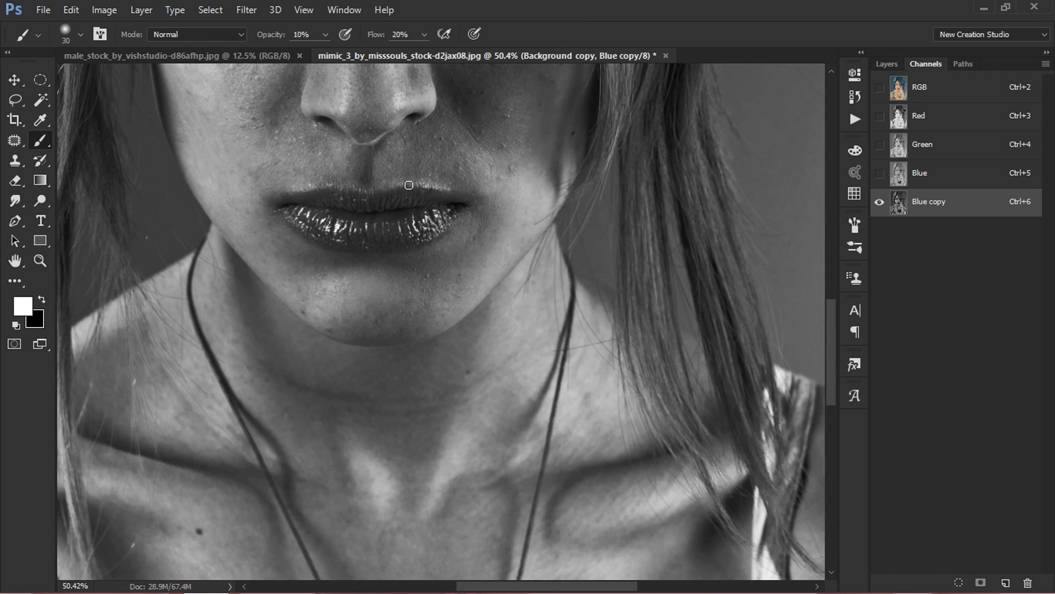
{"action": "left_click_drag", "start_coordinate": [398, 126], "coordinate": [573, 265]}
Enlarge the brush to 60 px and lighten the neck and the collarbone areas beside the necklace cord
{"action": "key", "text": "bracketright"}
{"action": "key", "text": "bracketright"}
{"action": "key", "text": "bracketright"}
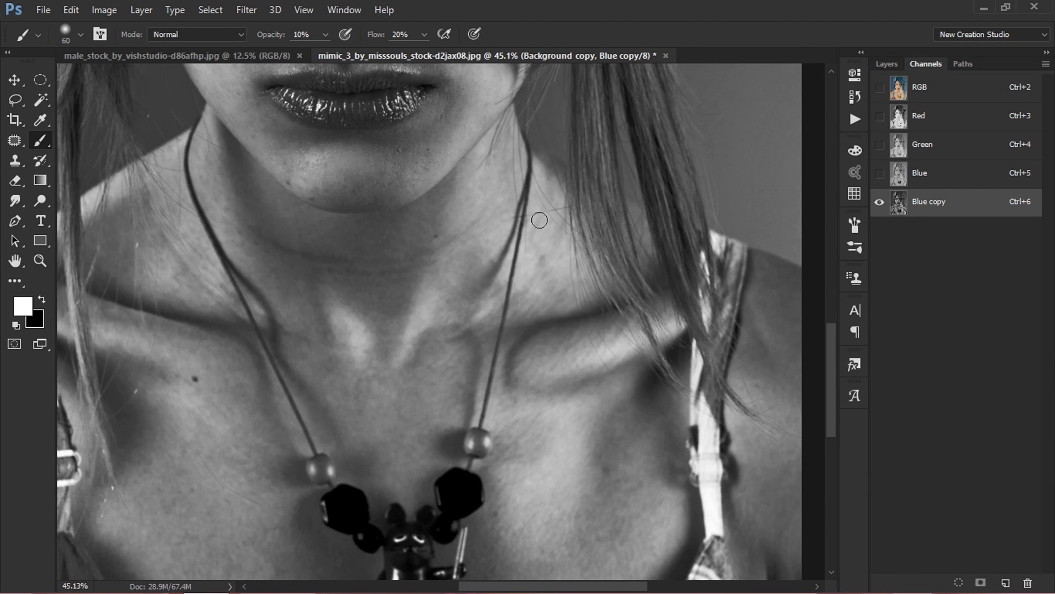
{"action": "left_click_drag", "start_coordinate": [488, 232], "coordinate": [541, 188]}
{"action": "left_click_drag", "start_coordinate": [390, 253], "coordinate": [592, 239]}
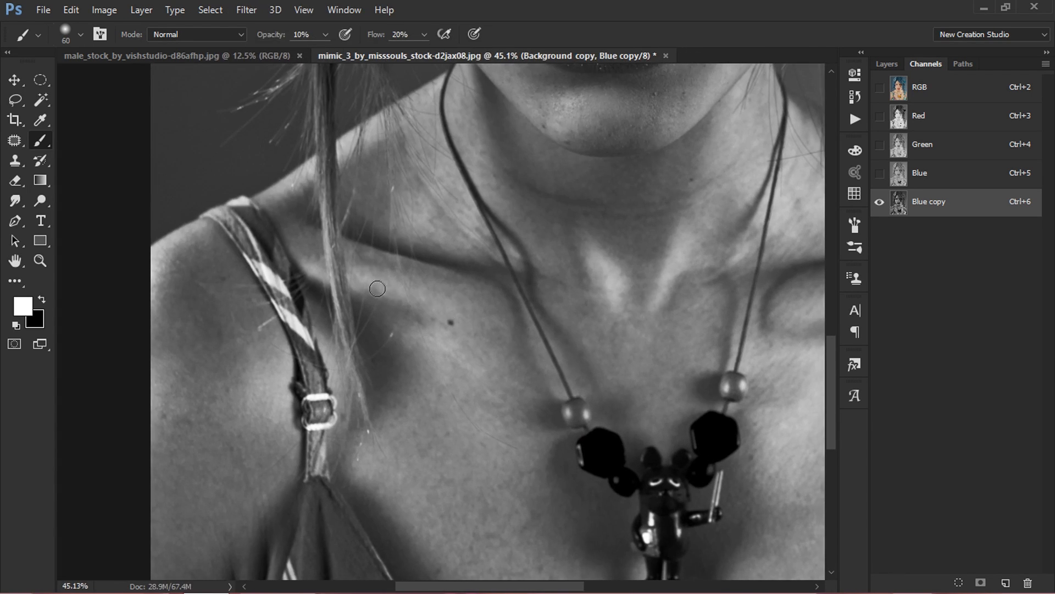
Enlarge the brush further and lighten the skin beside the buckled shoulder strap
{"action": "key", "text": "bracketright"}
{"action": "key", "text": "bracketright"}
{"action": "key", "text": "bracketright"}
{"action": "key", "text": "bracketright"}
{"action": "left_click_drag", "start_coordinate": [284, 434], "coordinate": [295, 463]}
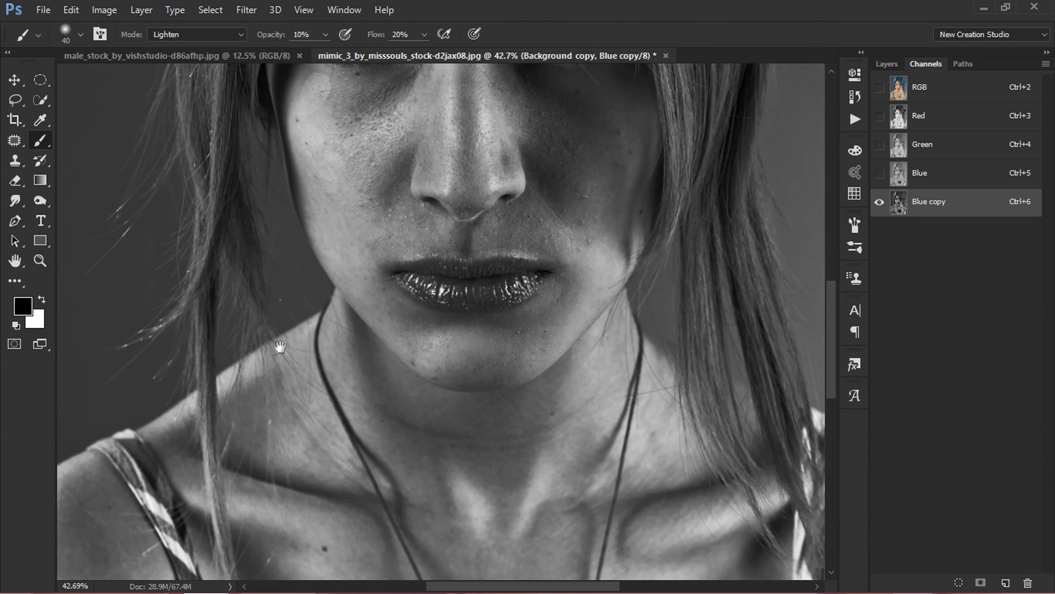
Reduce the brush to 30 px and make white the foreground colour
{"action": "left_click_drag", "start_coordinate": [475, 384], "coordinate": [480, 390]}
{"action": "key", "text": "bracketleft"}
{"action": "key", "text": "bracketleft"}
{"action": "key", "text": "bracketleft"}
{"action": "key", "text": "bracketleft"}
{"action": "key", "text": "bracketleft"}
{"action": "key", "text": "bracketleft"}
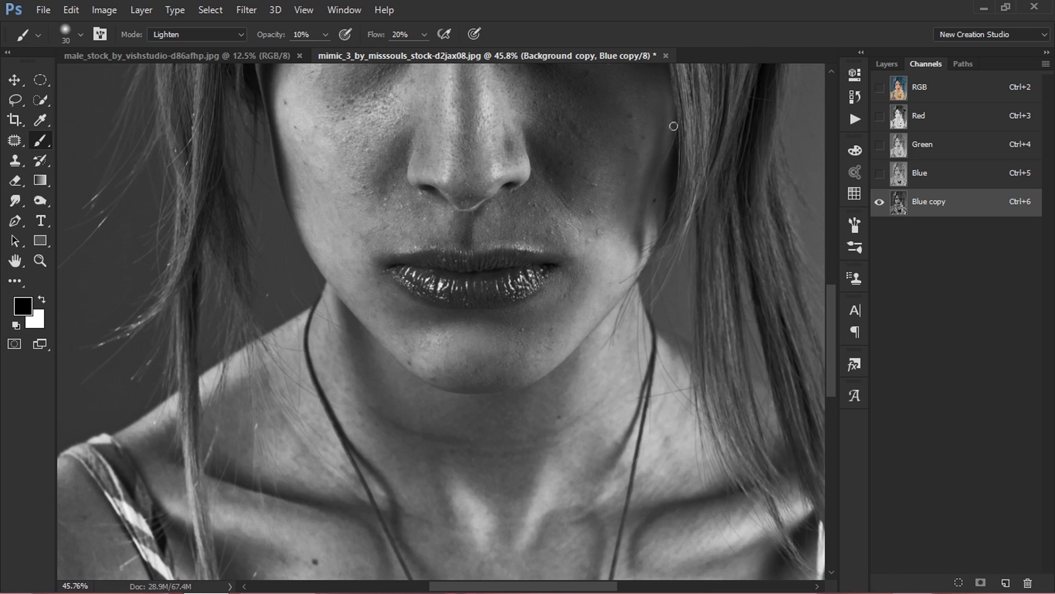
{"action": "left_click", "coordinate": [42, 300]}
Try painting white highlights along the outer edge of the shaded cheek and undo those strokes
{"action": "left_click_drag", "start_coordinate": [648, 125], "coordinate": [629, 248]}
{"action": "left_click_drag", "start_coordinate": [674, 136], "coordinate": [654, 249]}
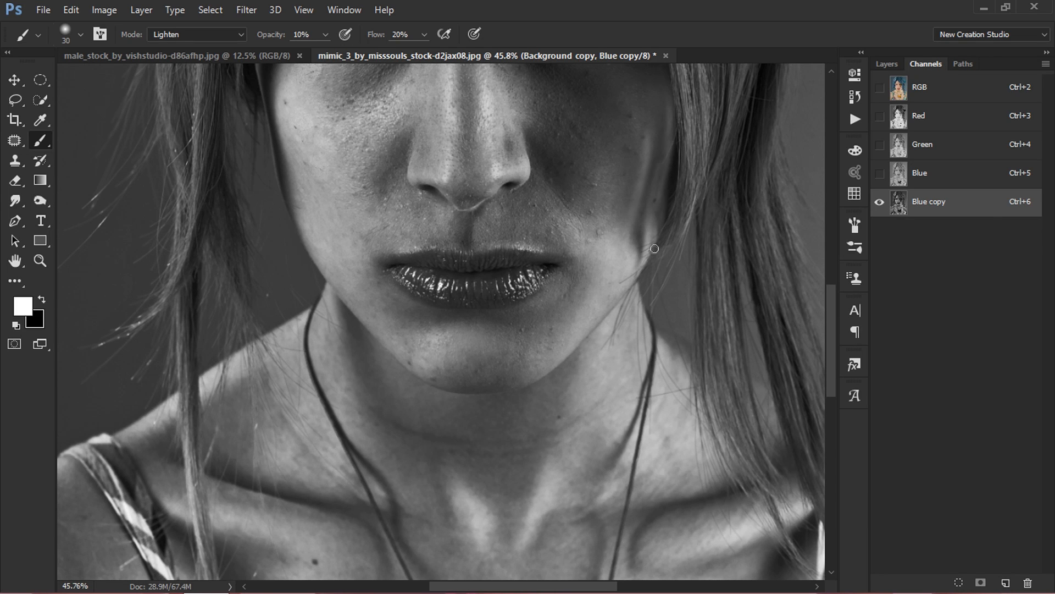
{"action": "left_click_drag", "start_coordinate": [671, 141], "coordinate": [649, 227]}
{"action": "left_click_drag", "start_coordinate": [662, 166], "coordinate": [651, 222]}
{"action": "key", "text": "ctrl+alt+z"}
{"action": "key", "text": "ctrl+alt+z"}
{"action": "key", "text": "ctrl+alt+z"}
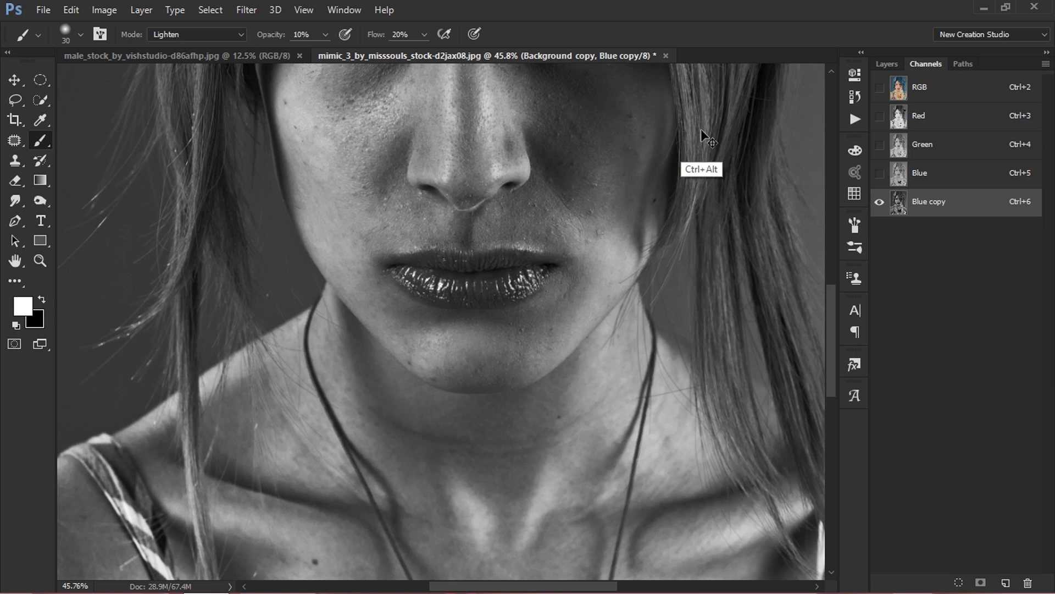
{"action": "left_click_drag", "start_coordinate": [673, 120], "coordinate": [647, 214]}
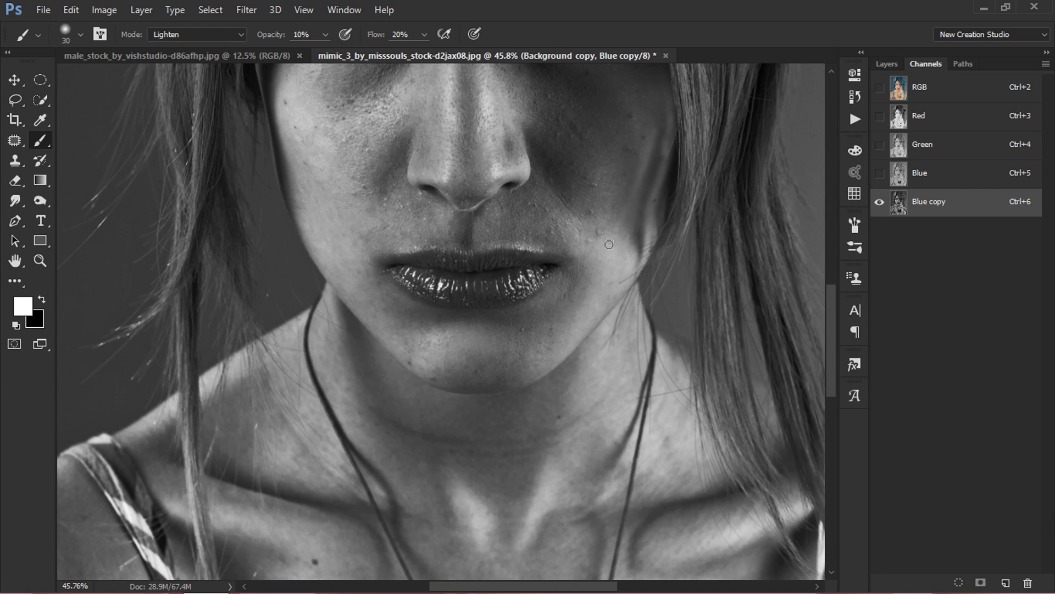
{"action": "key", "text": "ctrl+alt+z"}
{"action": "key", "text": "ctrl+alt+z"}
Enlarge the brush to 80 px and paint white highlights over the shiny strands on the brighter side of the hair
{"action": "left_click_drag", "start_coordinate": [522, 251], "coordinate": [498, 363]}
{"action": "scroll", "coordinate": [484, 308], "scroll_direction": "down", "scroll_amount": 8}
{"action": "left_click_drag", "start_coordinate": [422, 132], "coordinate": [458, 211]}
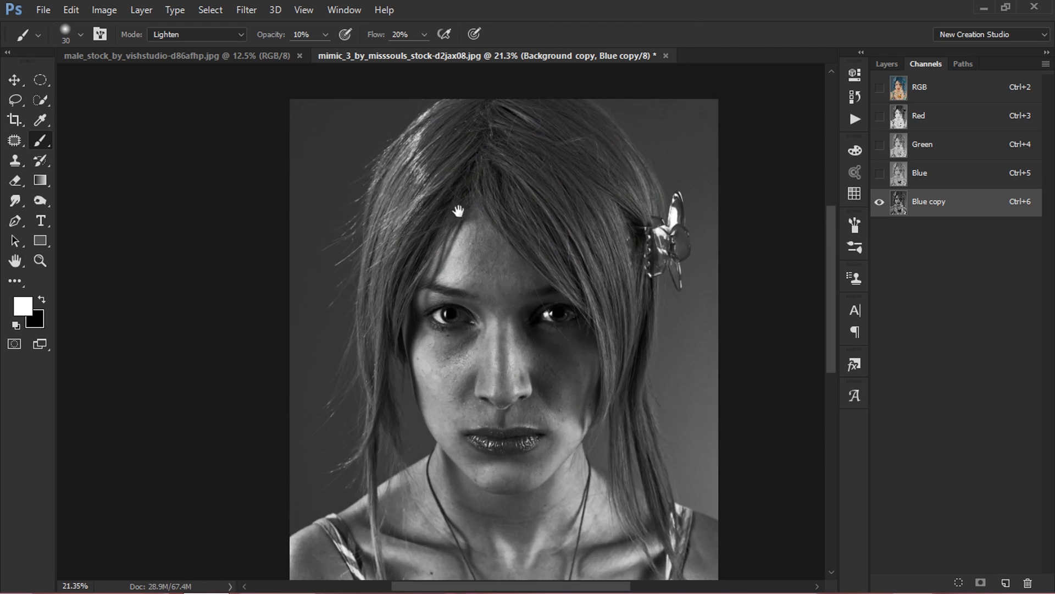
{"action": "scroll", "coordinate": [435, 208], "scroll_direction": "up", "scroll_amount": 4}
{"action": "key", "text": "bracketright"}
{"action": "key", "text": "bracketright"}
{"action": "key", "text": "bracketright"}
{"action": "key", "text": "bracketright"}
{"action": "key", "text": "bracketright"}
{"action": "left_click_drag", "start_coordinate": [420, 136], "coordinate": [389, 231]}
{"action": "mouse_move", "coordinate": [413, 91]}
{"action": "left_mouse_down"}
{"action": "mouse_move", "coordinate": [393, 110]}
{"action": "mouse_move", "coordinate": [389, 144]}
{"action": "left_mouse_up"}
{"action": "left_click_drag", "start_coordinate": [401, 138], "coordinate": [382, 185]}
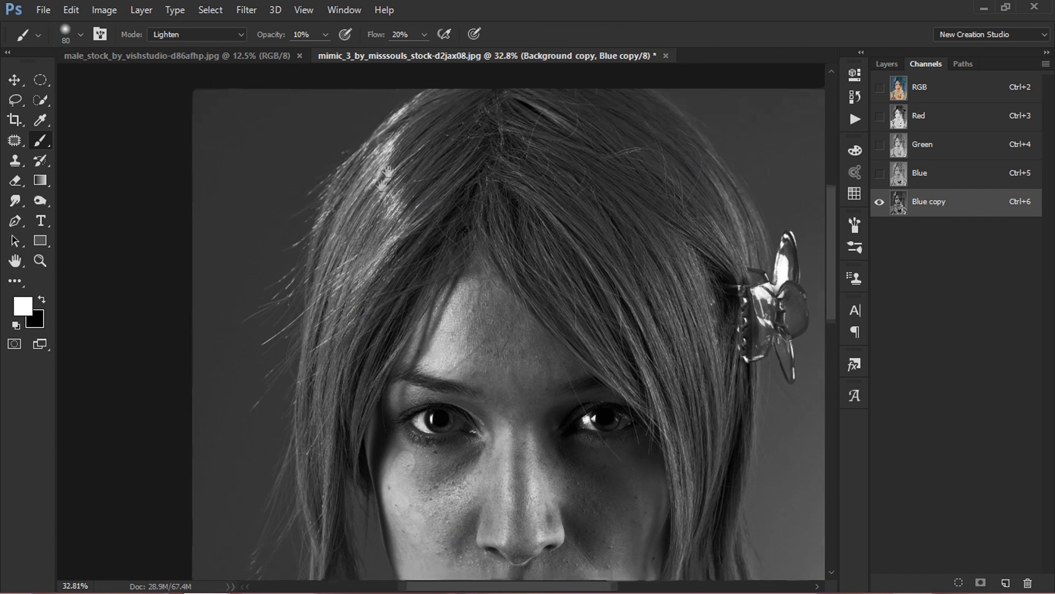
Make black the foreground colour, enlarge the brush to 400 px and set its opacity to 20%
{"action": "key", "text": "x"}
{"action": "scroll", "coordinate": [275, 187], "scroll_direction": "right", "scroll_amount": 2}
{"action": "key", "text": "bracketright"}
{"action": "key", "text": "bracketright"}
{"action": "key", "text": "bracketright"}
{"action": "key", "text": "bracketright"}
{"action": "key", "text": "bracketright"}
{"action": "key", "text": "bracketright"}
{"action": "key", "text": "bracketright"}
{"action": "key", "text": "bracketright"}
{"action": "key", "text": "bracketright"}
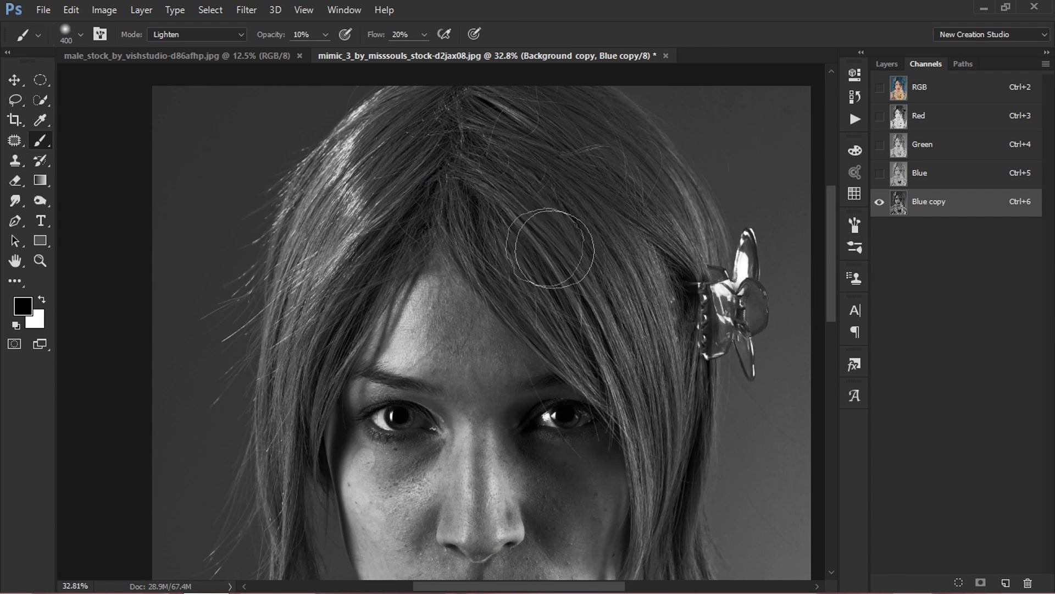
{"action": "key", "text": "2"}
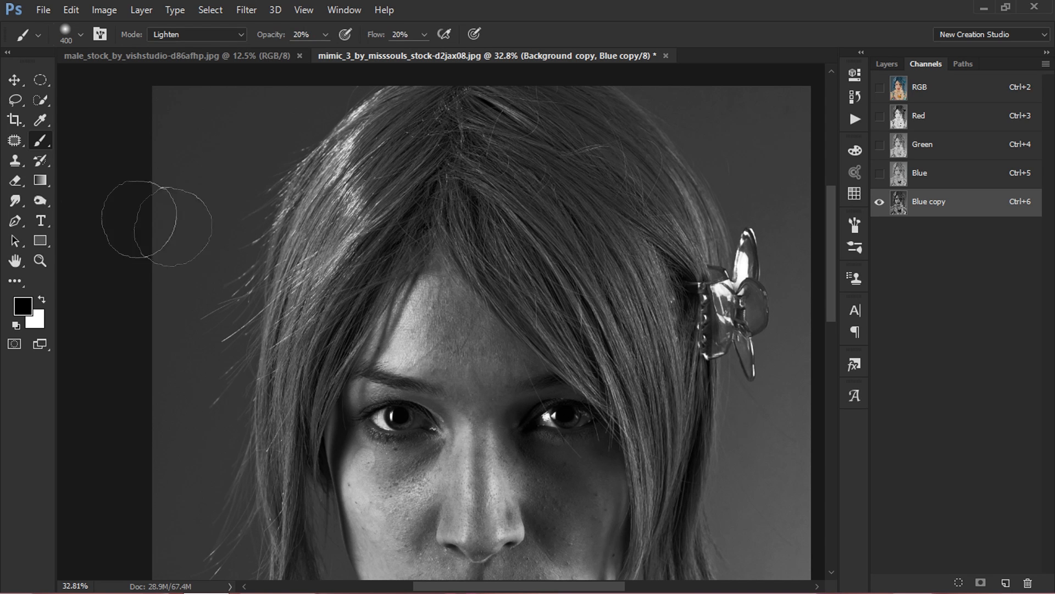
Darken the shaded side of the hair using the Burn tool on Midtones at 26% exposure, reducing it to 90 px below the clip
{"action": "key", "text": "o"}
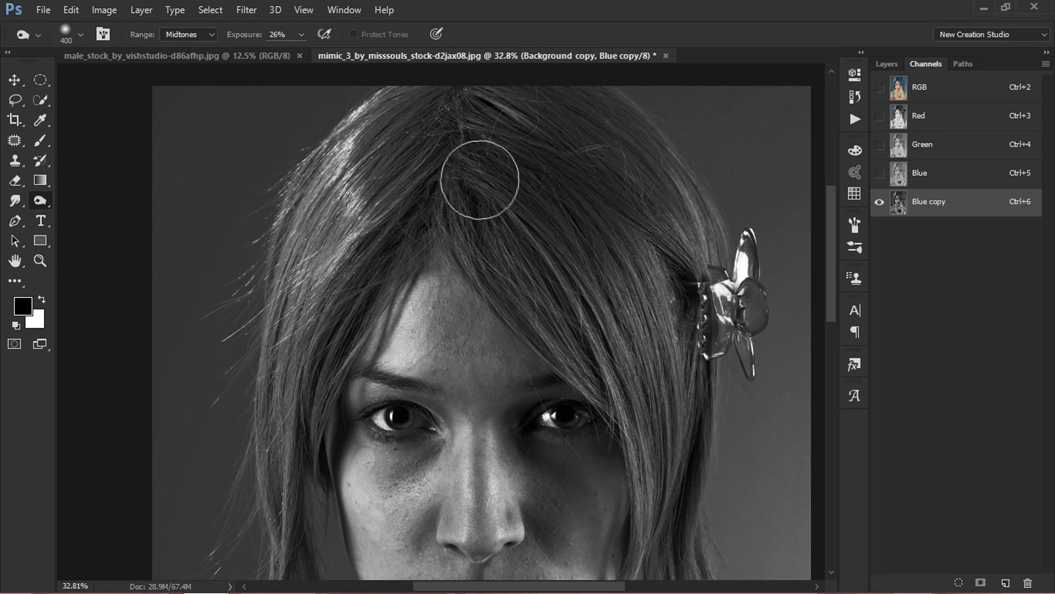
{"action": "key", "text": "bracketleft"}
{"action": "key", "text": "bracketleft"}
{"action": "key", "text": "bracketleft"}
{"action": "key", "text": "bracketleft"}
{"action": "key", "text": "bracketleft"}
{"action": "key", "text": "bracketleft"}
{"action": "key", "text": "bracketleft"}
{"action": "key", "text": "bracketleft"}
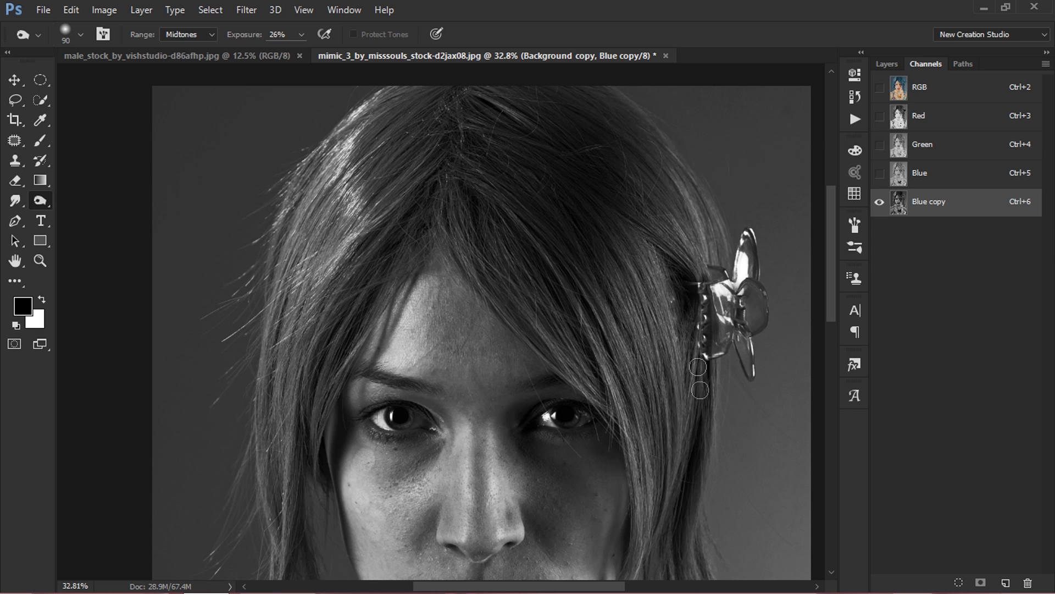
Try burning the middle of the forehead with the brush enlarged to 200 px and undo the strokes
{"action": "key", "text": "bracketright"}
{"action": "key", "text": "bracketright"}
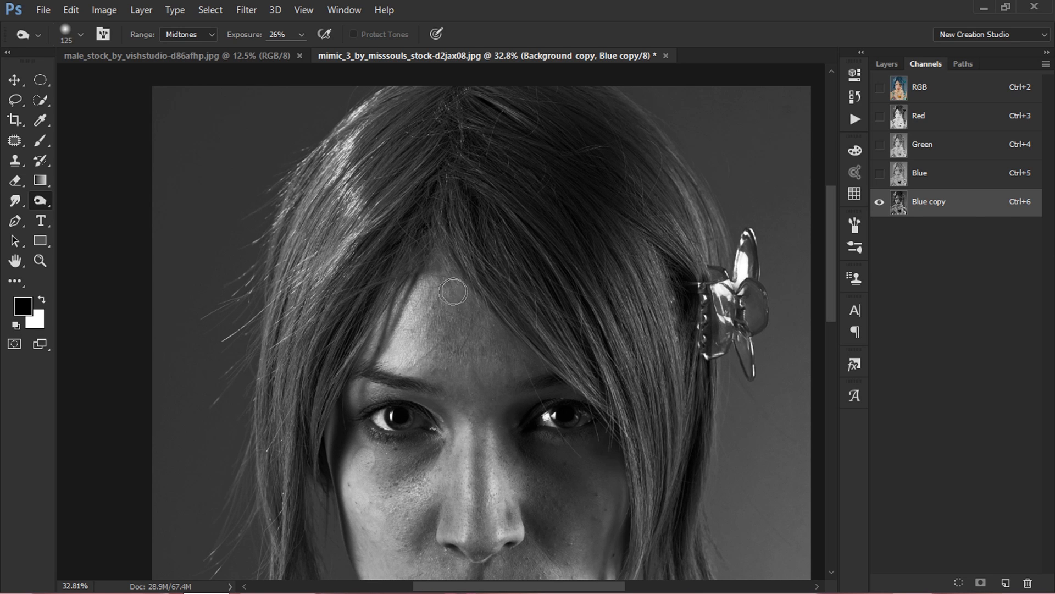
{"action": "key", "text": "bracketright"}
{"action": "key", "text": "bracketright"}
{"action": "key", "text": "bracketright"}
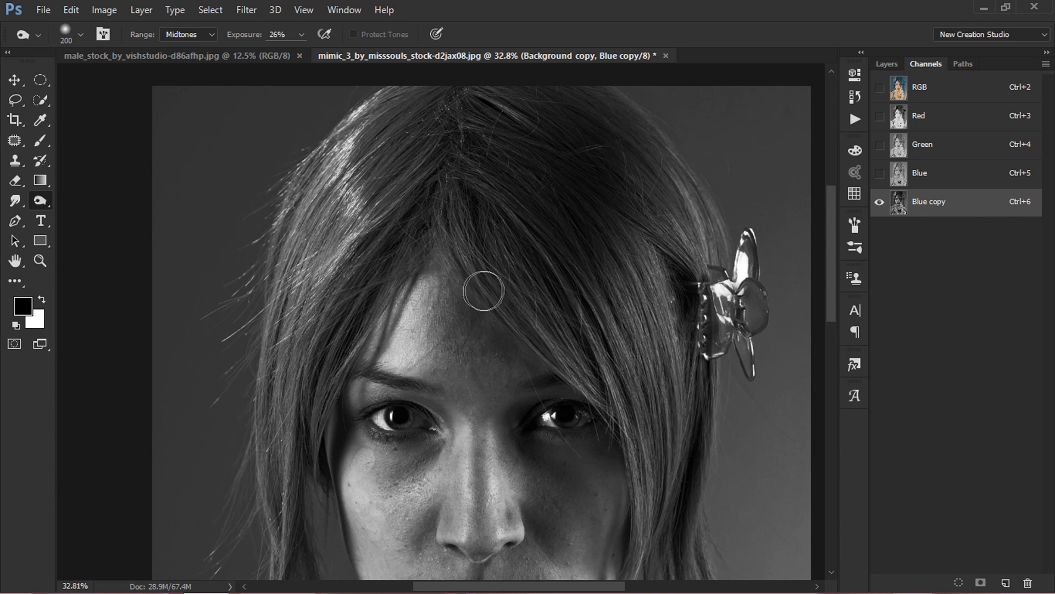
{"action": "left_click_drag", "start_coordinate": [483, 290], "coordinate": [477, 370]}
{"action": "key", "text": "ctrl+alt+z"}
{"action": "key", "text": "ctrl+alt+z"}
{"action": "scroll", "coordinate": [527, 270], "scroll_direction": "down", "scroll_amount": 5}
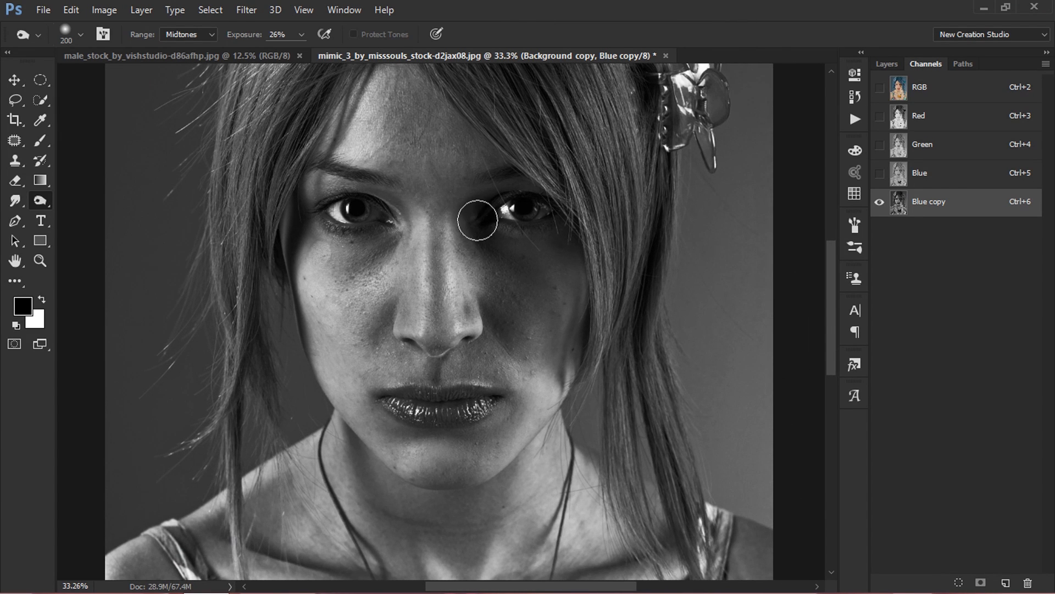
Return to the Brush tool with white at 10% opacity and brighten the eyes using a 30 px brush
{"action": "left_click", "coordinate": [39, 140]}
{"action": "key", "text": "x"}
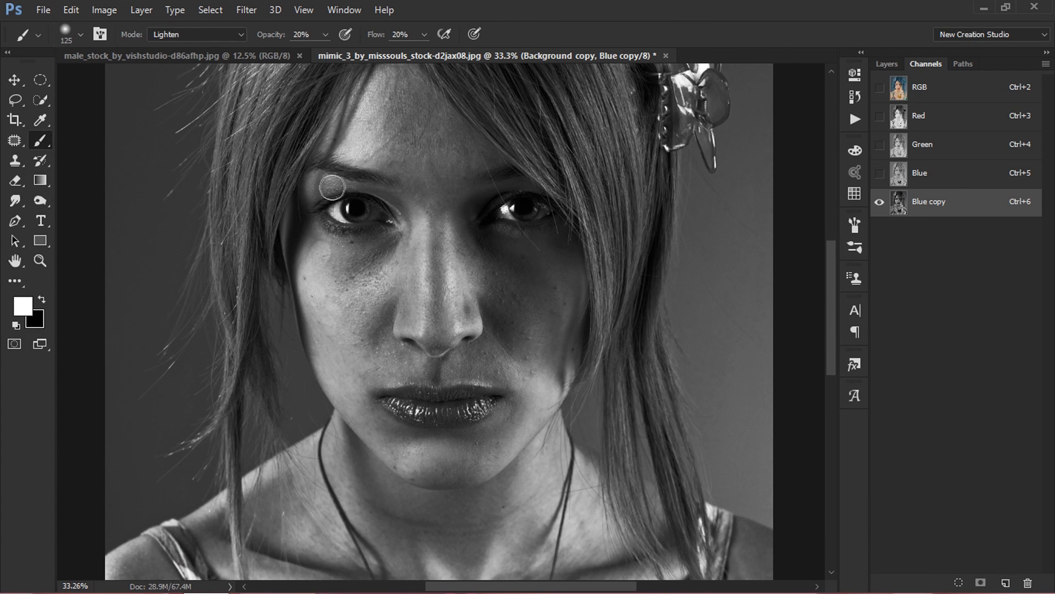
{"action": "key", "text": "bracketleft"}
{"action": "key", "text": "bracketleft"}
{"action": "key", "text": "bracketleft"}
{"action": "key", "text": "1"}
{"action": "key", "text": "bracketright"}
{"action": "key", "text": "bracketright"}
{"action": "key", "text": "bracketright"}
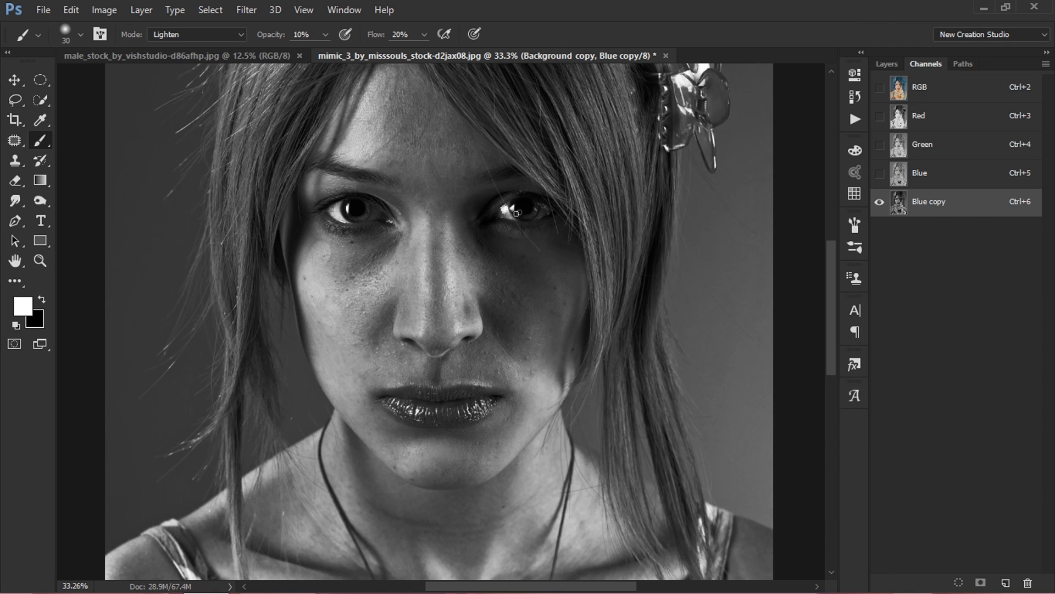
Enlarge the brush to 70 px and lighten the skin beneath the eye on the brighter side
{"action": "key", "text": "bracketright"}
{"action": "key", "text": "bracketright"}
{"action": "key", "text": "bracketright"}
{"action": "key", "text": "bracketright"}
{"action": "key", "text": "bracketright"}
{"action": "key", "text": "bracketright"}
{"action": "mouse_move", "coordinate": [371, 235]}
{"action": "left_mouse_down"}
{"action": "mouse_move", "coordinate": [388, 232]}
{"action": "mouse_move", "coordinate": [381, 249]}
{"action": "left_mouse_up"}
{"action": "scroll", "coordinate": [338, 275], "scroll_direction": "up", "scroll_amount": 3}
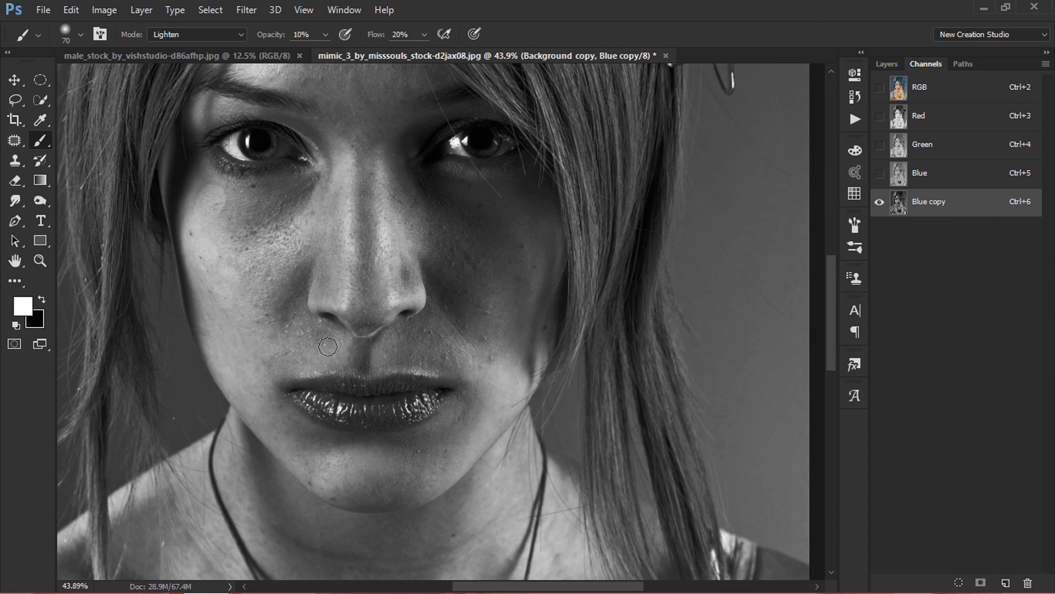
Enlarge the brush to 100 px and lighten the lower face, neck and shoulder
{"action": "key", "text": "bracketright"}
{"action": "key", "text": "bracketright"}
{"action": "scroll", "coordinate": [342, 308], "scroll_direction": "down", "scroll_amount": 4}
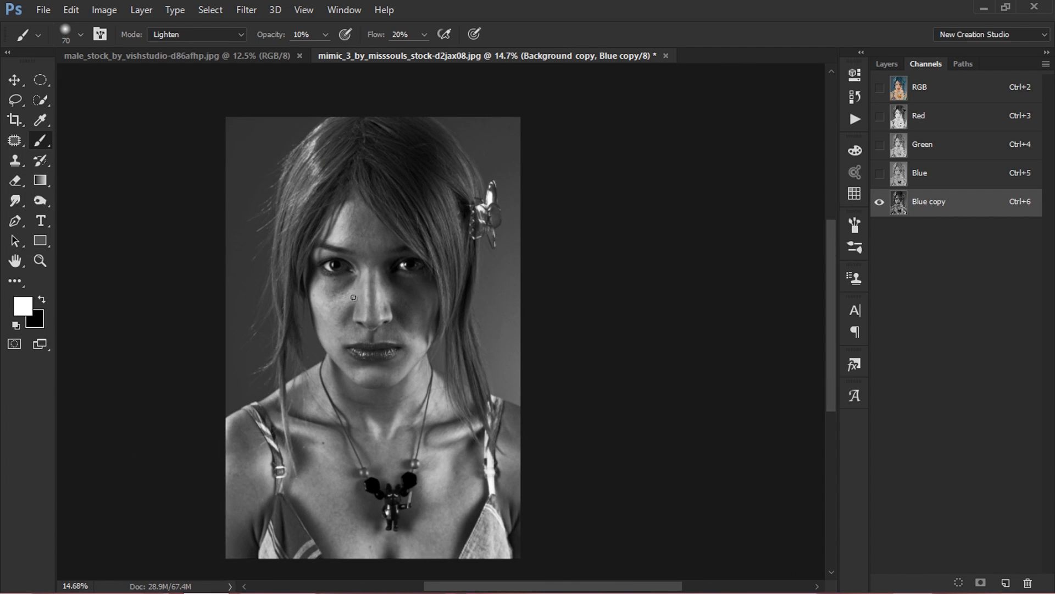
{"action": "scroll", "coordinate": [358, 327], "scroll_direction": "up", "scroll_amount": 2}
{"action": "mouse_move", "coordinate": [442, 342]}
{"action": "left_mouse_down"}
{"action": "mouse_move", "coordinate": [466, 355]}
{"action": "mouse_move", "coordinate": [427, 393]}
{"action": "left_mouse_up"}
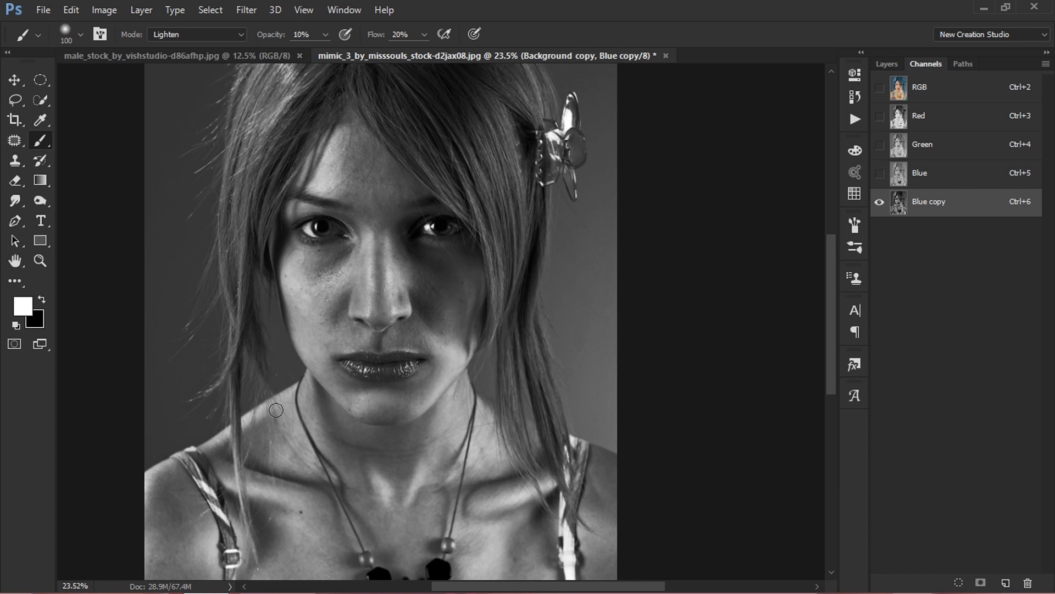
Reduce the brush to 45 px and lighten the collarbone next to the necklace cord
{"action": "key", "text": "bracketleft"}
{"action": "key", "text": "bracketleft"}
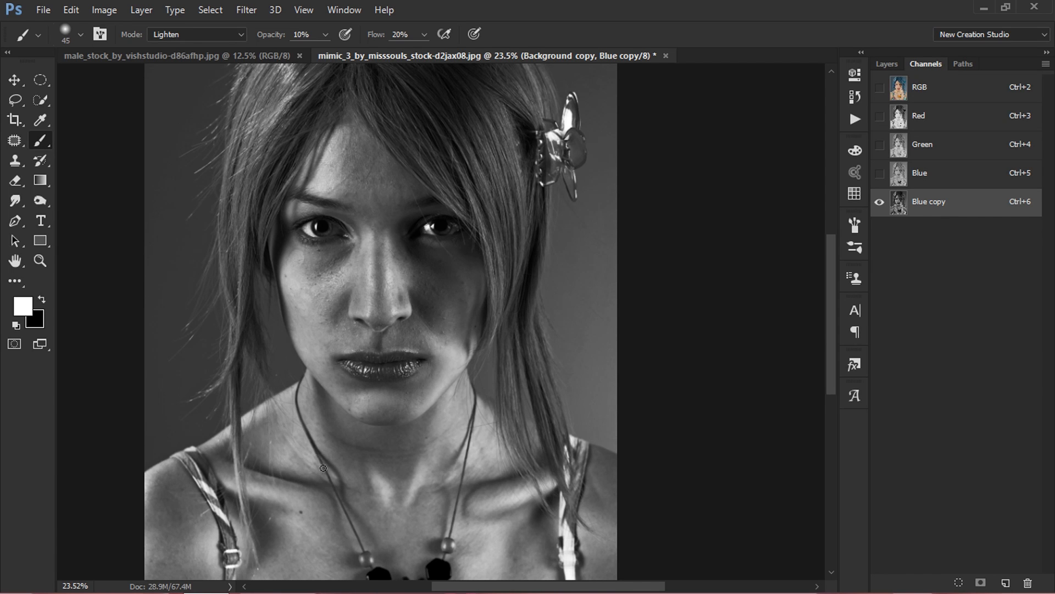
{"action": "scroll", "coordinate": [401, 338], "scroll_direction": "down", "scroll_amount": 3}
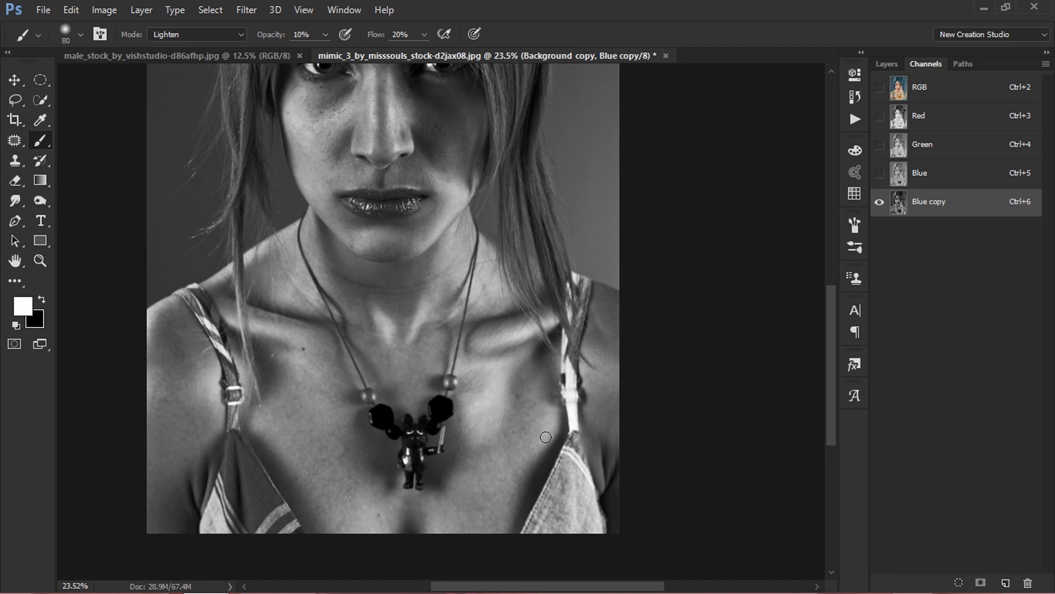
Enlarge the brush to 250 px and lighten the chest and the upper arms beside the straps
{"action": "key", "text": "bracketright"}
{"action": "key", "text": "bracketright"}
{"action": "key", "text": "bracketright"}
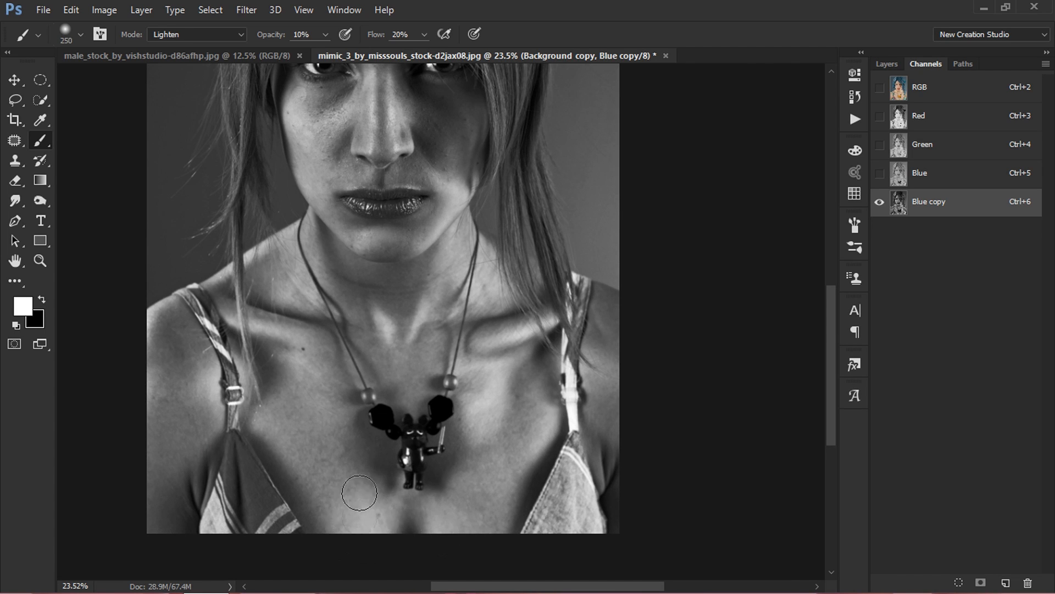
{"action": "key", "text": "bracketright"}
{"action": "key", "text": "bracketright"}
{"action": "left_click_drag", "start_coordinate": [213, 395], "coordinate": [209, 439]}
{"action": "left_click_drag", "start_coordinate": [586, 365], "coordinate": [599, 389]}
Reduce the brush to 150 px and paint white highlights down the inner sides of both arms
{"action": "key", "text": "bracketleft"}
{"action": "key", "text": "bracketleft"}
{"action": "key", "text": "bracketleft"}
{"action": "key", "text": "bracketleft"}
{"action": "key", "text": "bracketleft"}
{"action": "key", "text": "bracketleft"}
{"action": "key", "text": "bracketleft"}
{"action": "key", "text": "bracketleft"}
{"action": "key", "text": "bracketleft"}
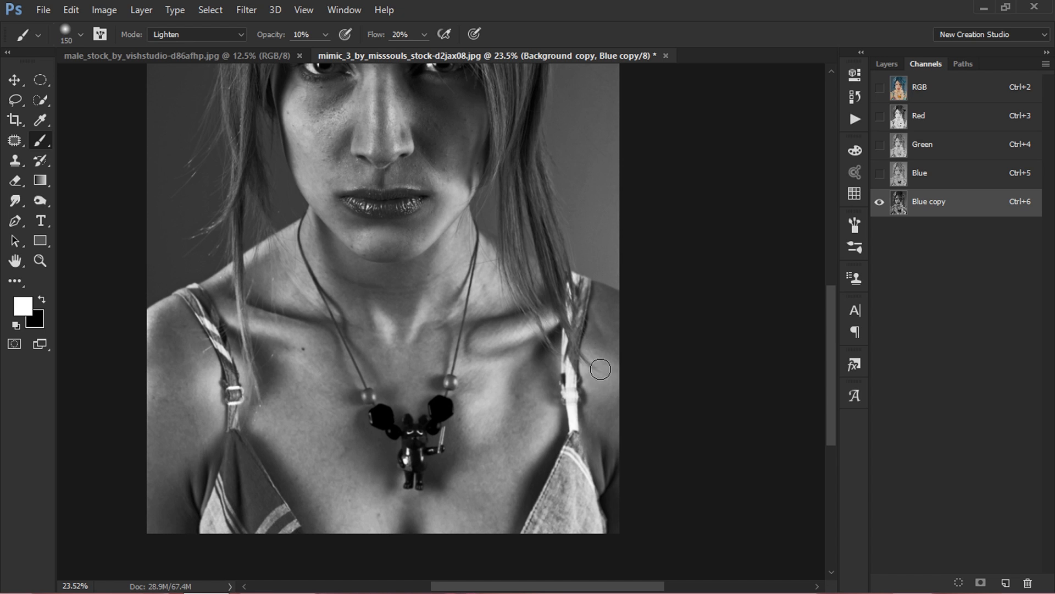
{"action": "left_click_drag", "start_coordinate": [606, 490], "coordinate": [614, 451]}
{"action": "left_click_drag", "start_coordinate": [205, 504], "coordinate": [211, 448]}
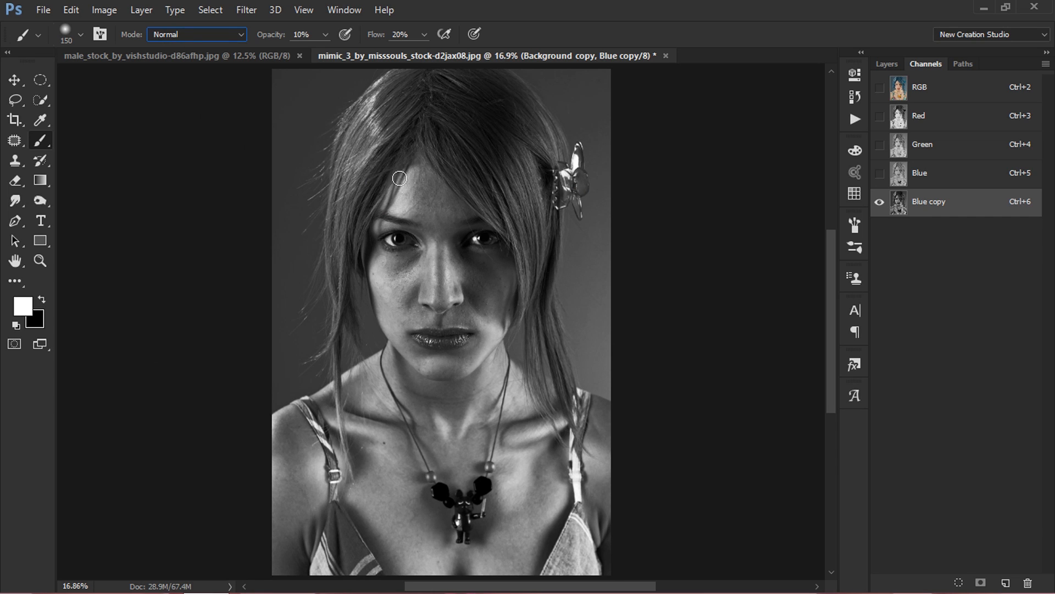
Load the Blue copy channel as a selection, add a Curves adjustment layer masked by it, and turn off the red mask overlay
{"action": "left_click", "coordinate": [899, 203], "text": "ctrl"}
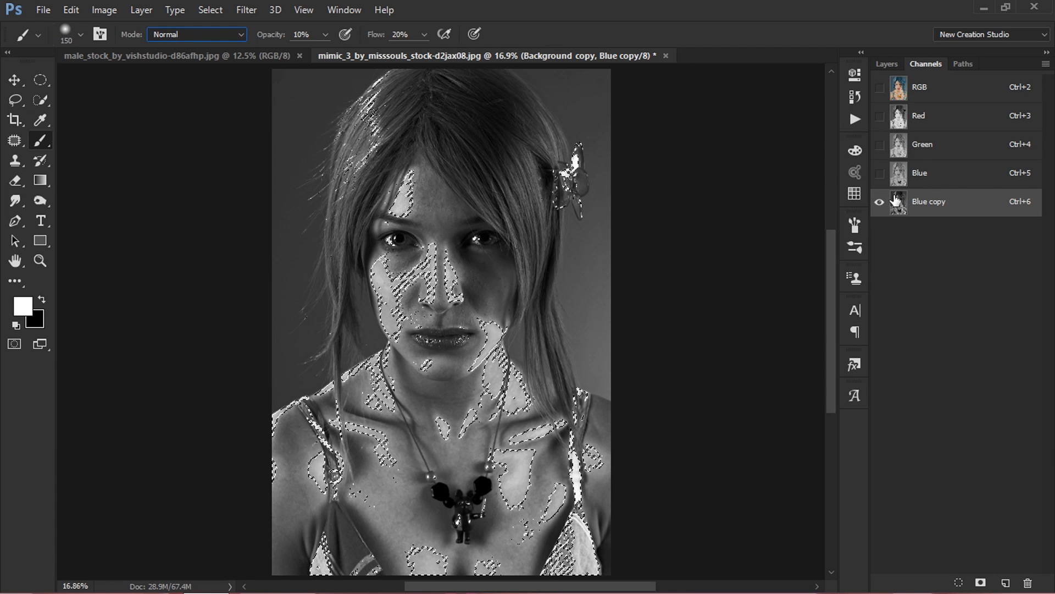
{"action": "left_click", "coordinate": [894, 66]}
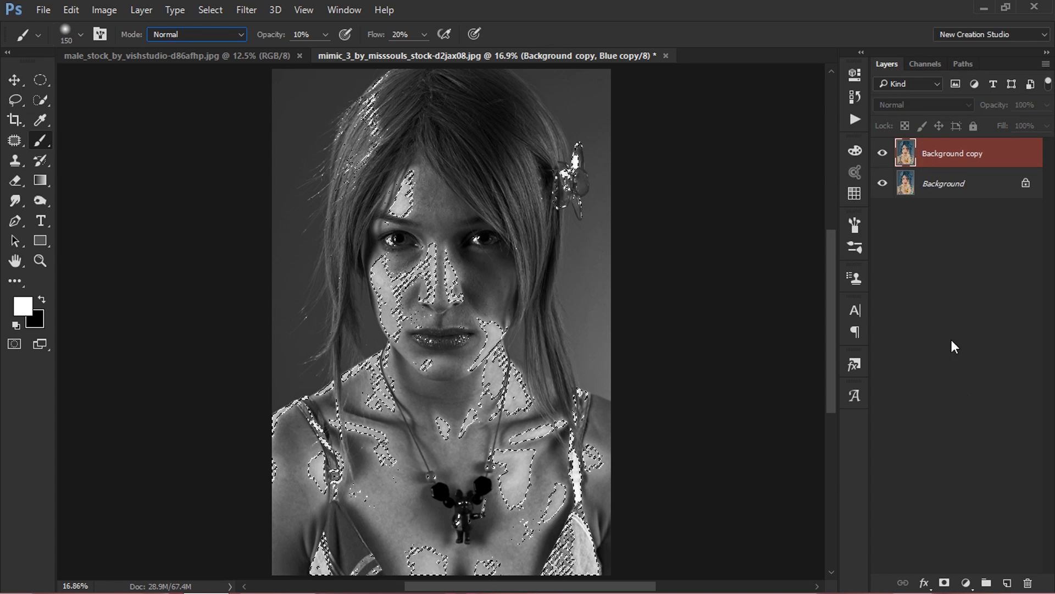
{"action": "left_click", "coordinate": [965, 582]}
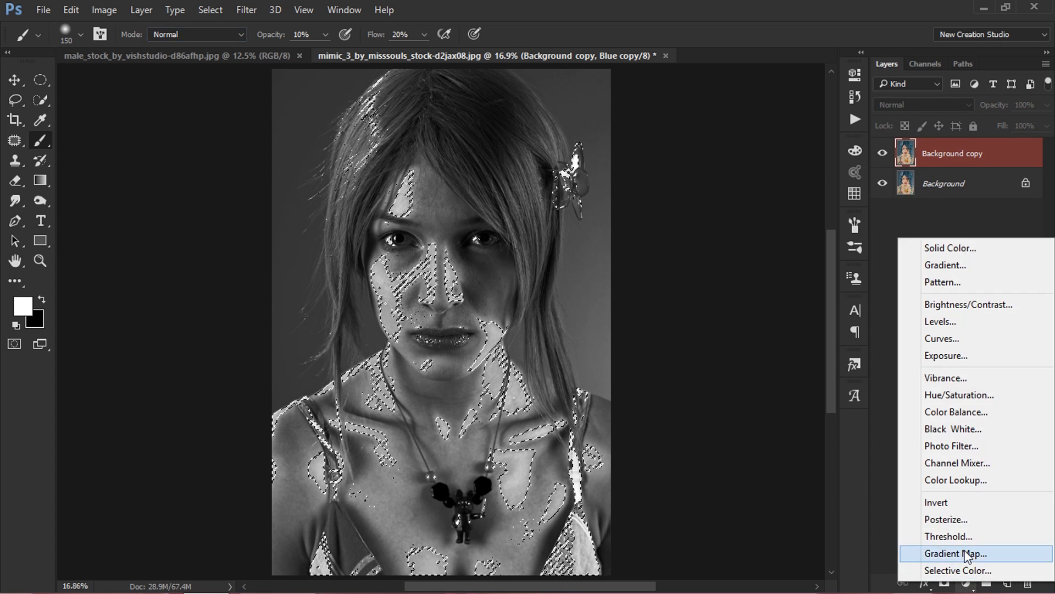
{"action": "left_click", "coordinate": [937, 338]}
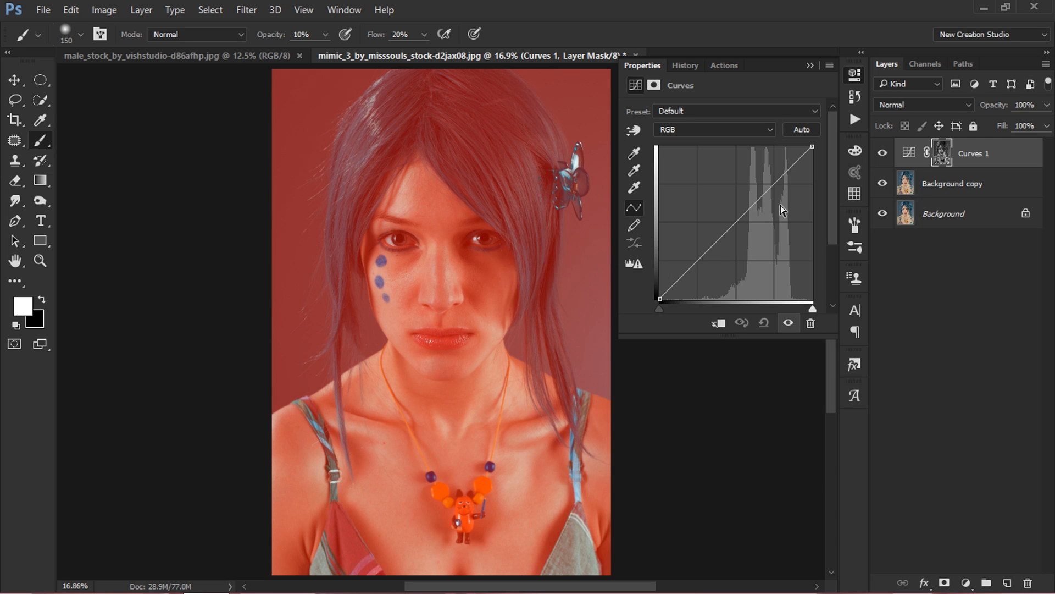
{"action": "left_click", "coordinate": [941, 156], "text": "alt+shift"}
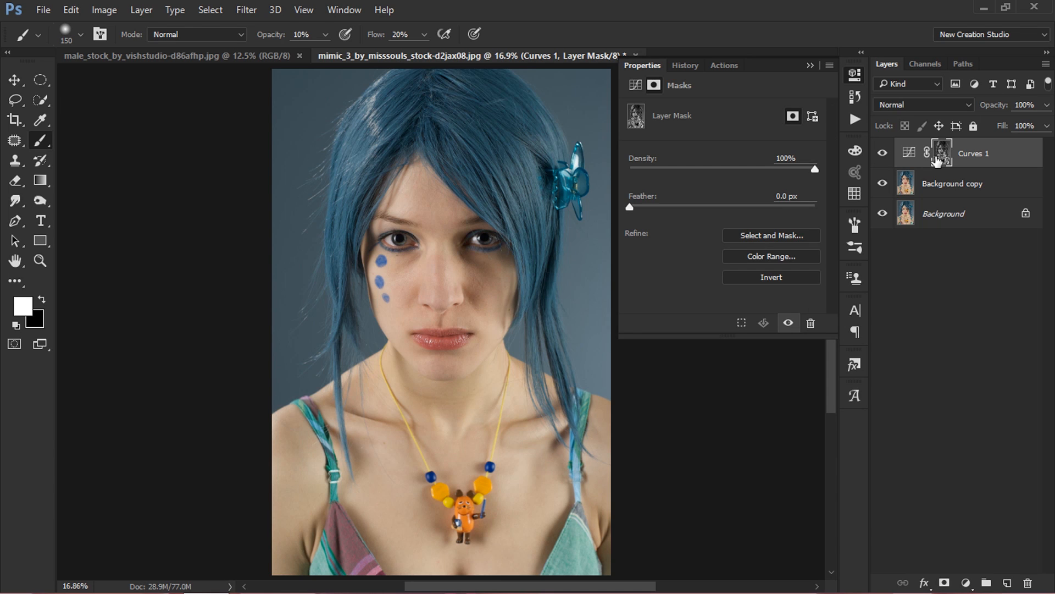
Shape the adjustment's RGB curve into an S, raising the upper midtones strongly and holding back the darker tones
{"action": "left_click", "coordinate": [909, 154]}
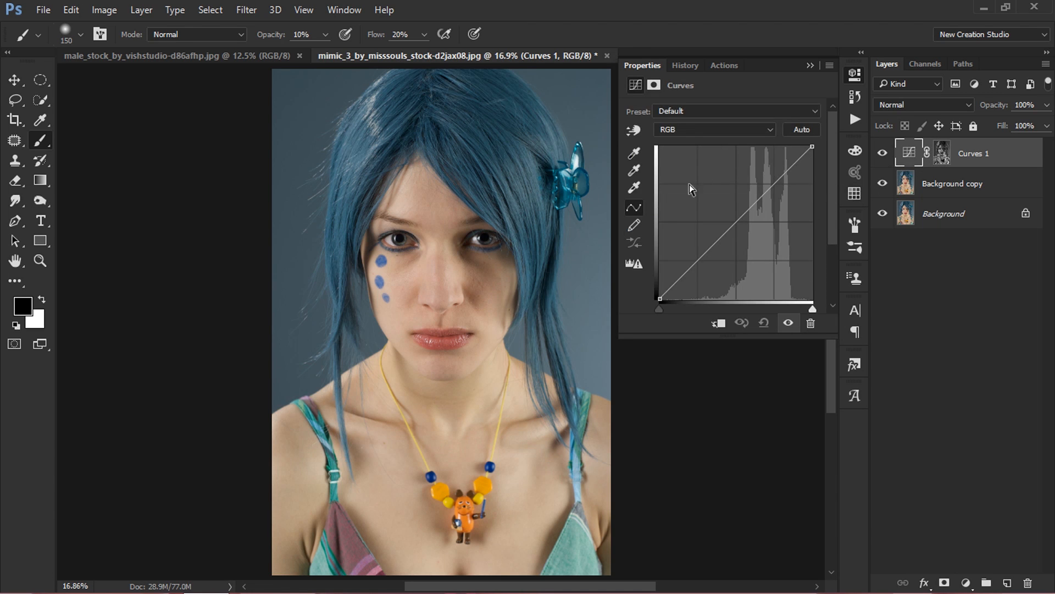
{"action": "scroll", "coordinate": [476, 289], "scroll_direction": "up", "scroll_amount": 1}
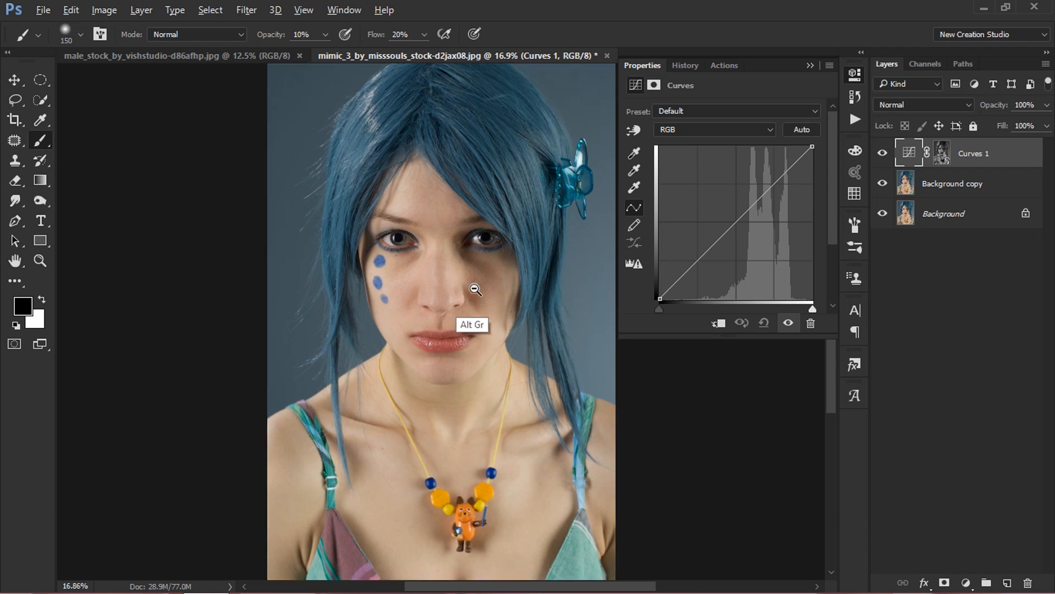
{"action": "scroll", "coordinate": [476, 290], "scroll_direction": "up", "scroll_amount": 3}
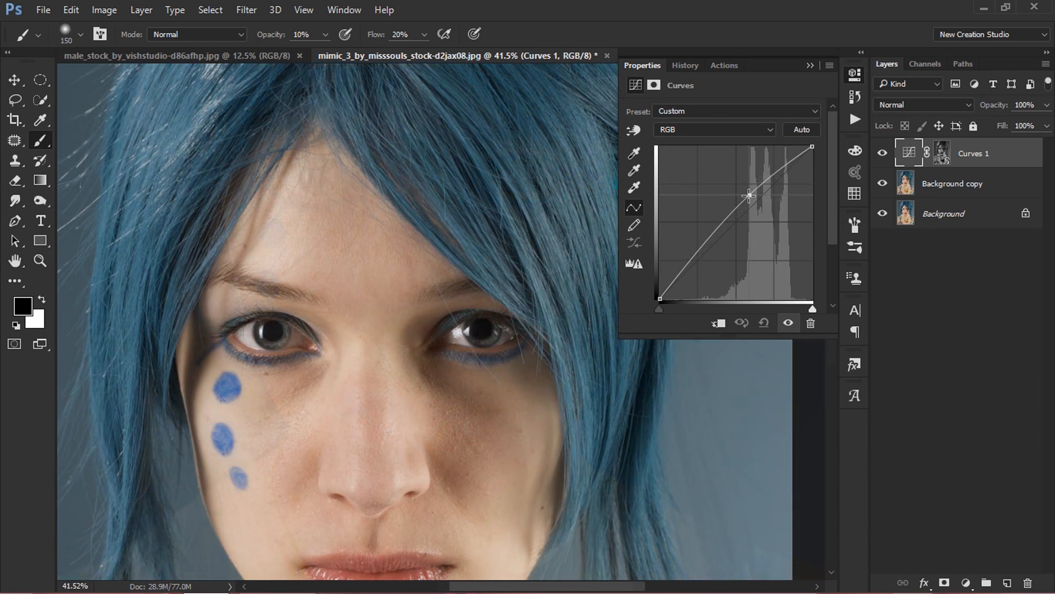
{"action": "left_click_drag", "start_coordinate": [750, 189], "coordinate": [749, 181]}
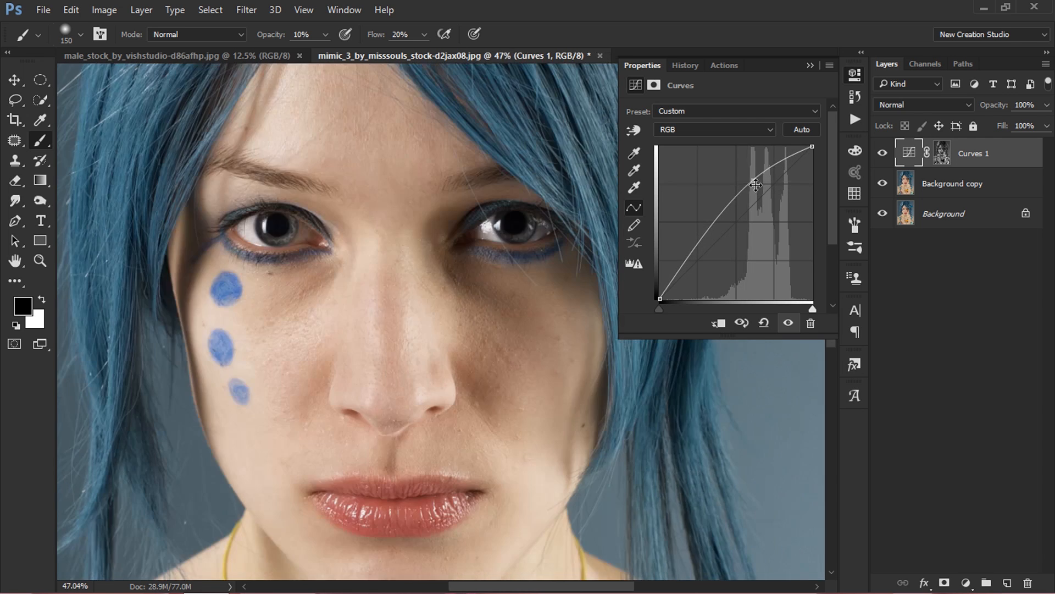
{"action": "left_click_drag", "start_coordinate": [747, 181], "coordinate": [745, 180]}
{"action": "left_click_drag", "start_coordinate": [718, 222], "coordinate": [721, 231]}
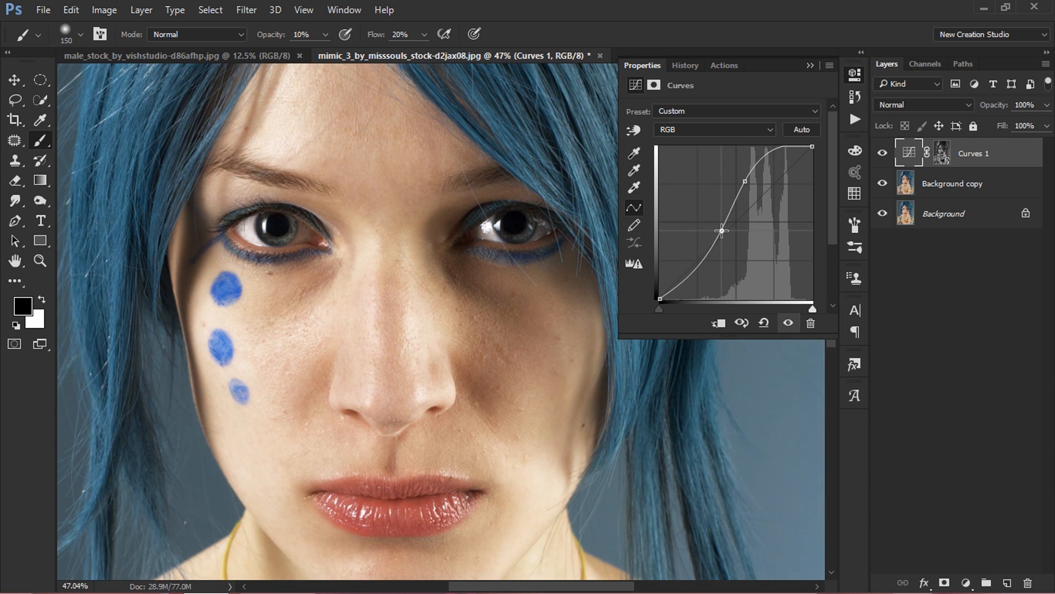
{"action": "scroll", "coordinate": [523, 296], "scroll_direction": "down", "scroll_amount": 6}
{"action": "scroll", "coordinate": [497, 307], "scroll_direction": "up", "scroll_amount": 3}
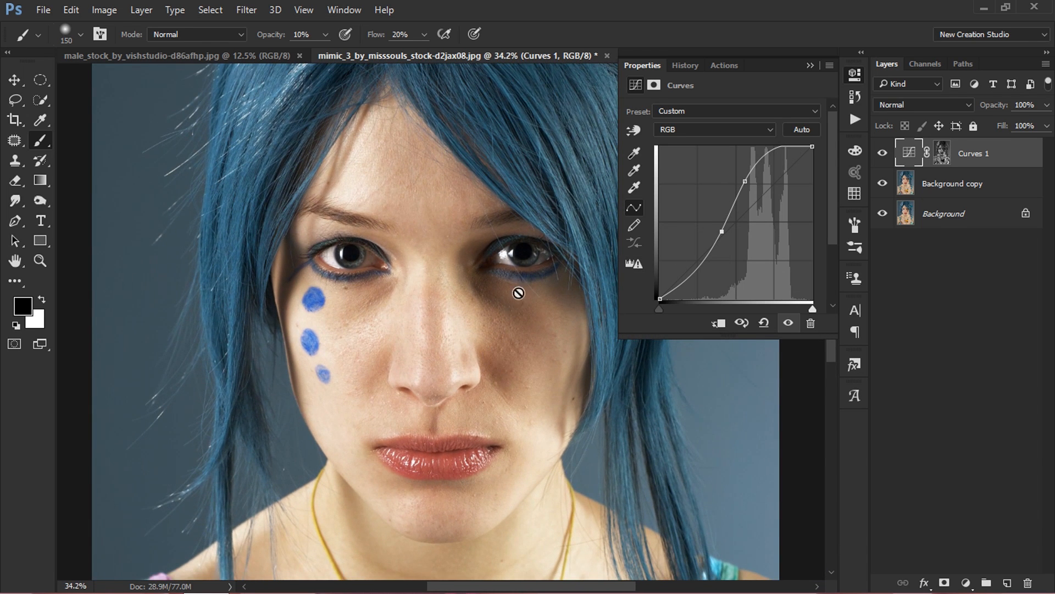
{"action": "scroll", "coordinate": [502, 316], "scroll_direction": "down", "scroll_amount": 2}
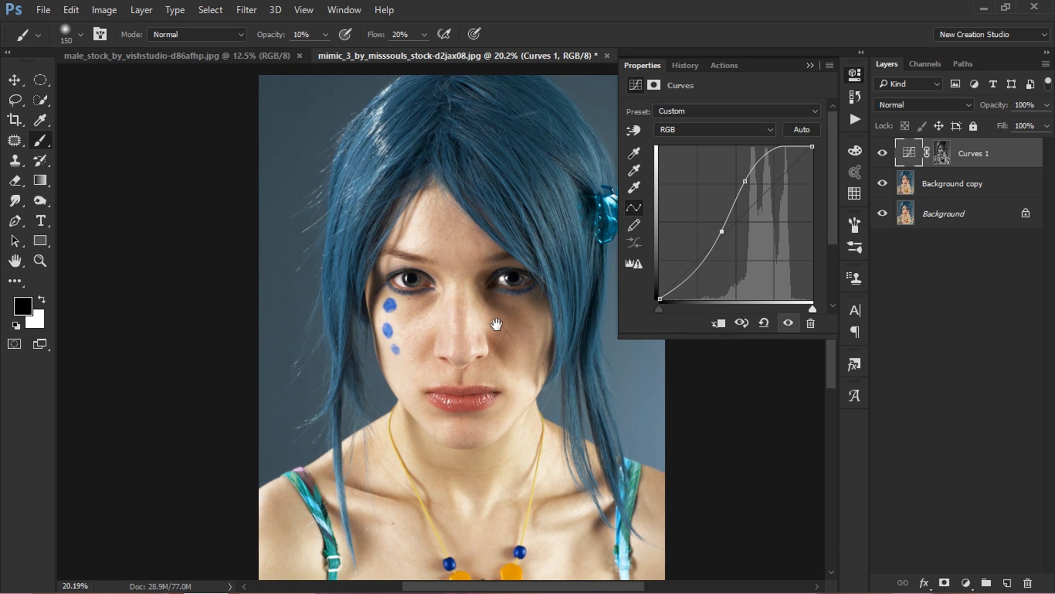